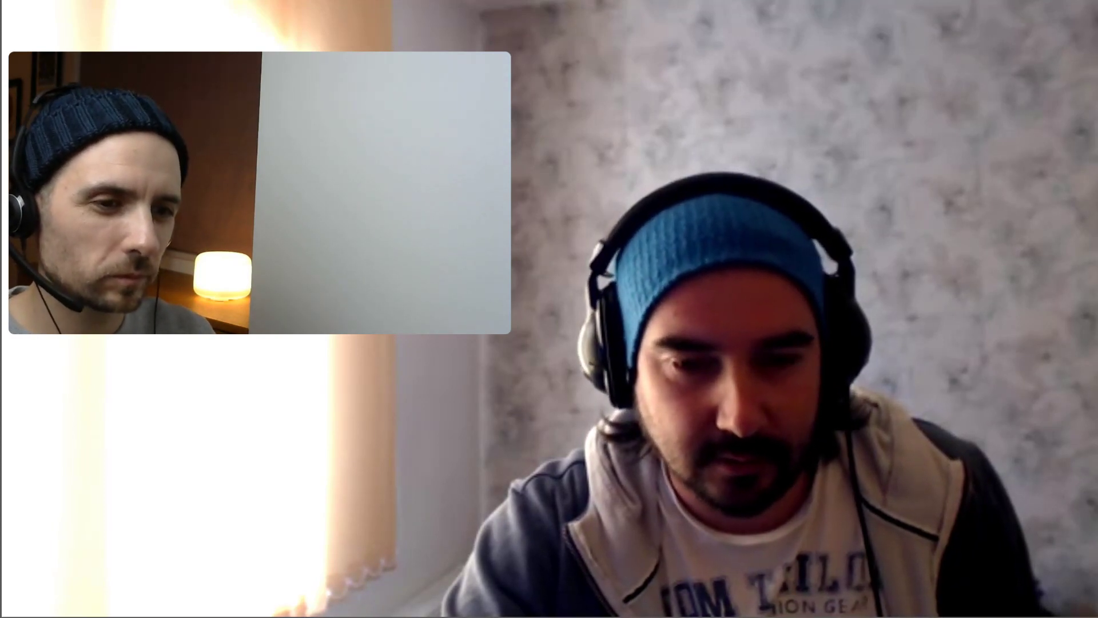
# Step: Reveal the Skype call's top bar and bottom call controls over the lone self-view feed
pyautogui.moveTo(1092, 297)
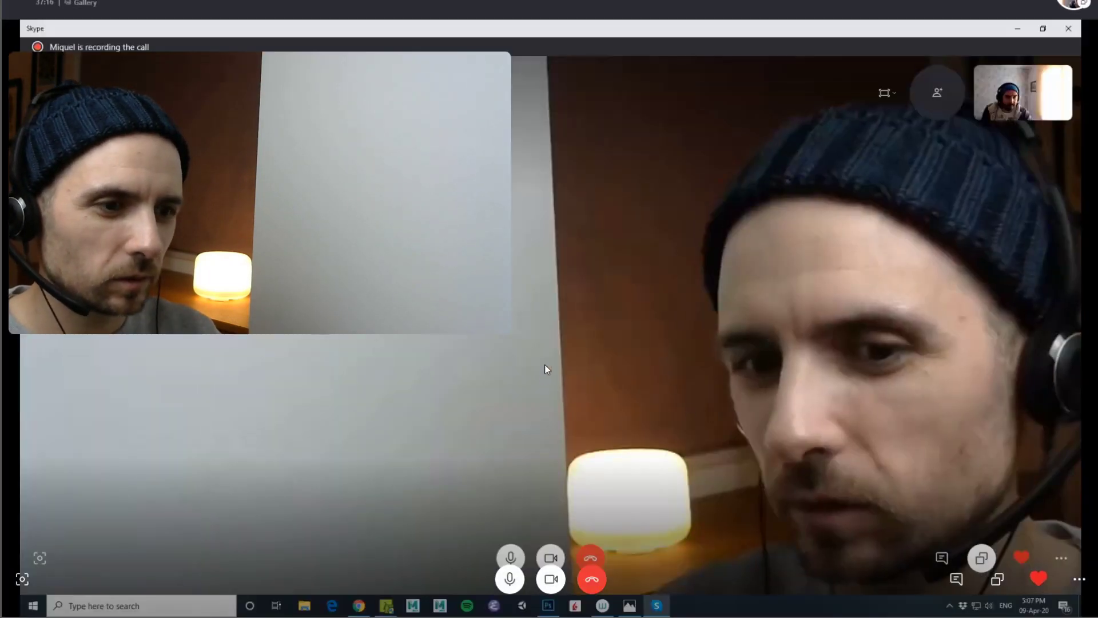
# Step: Bring Photoshop forward and shrink the call's self-view to a tiny thumbnail off the canvas
pyautogui.hotkey('alt', 'Tab')
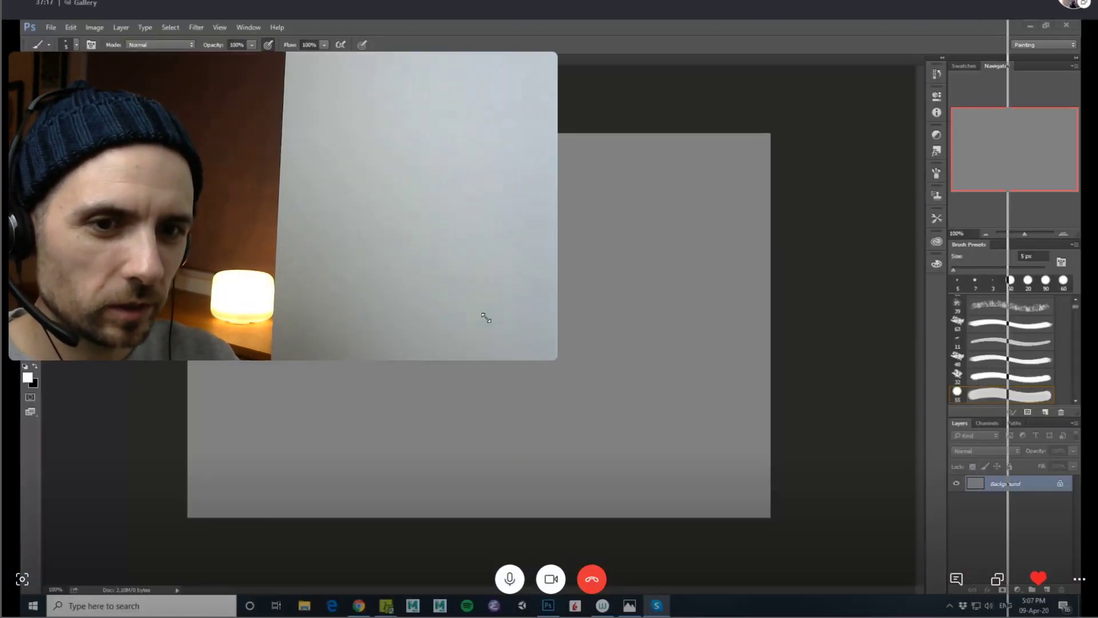
pyautogui.moveTo(448, 282); pyautogui.dragTo(104, 51)
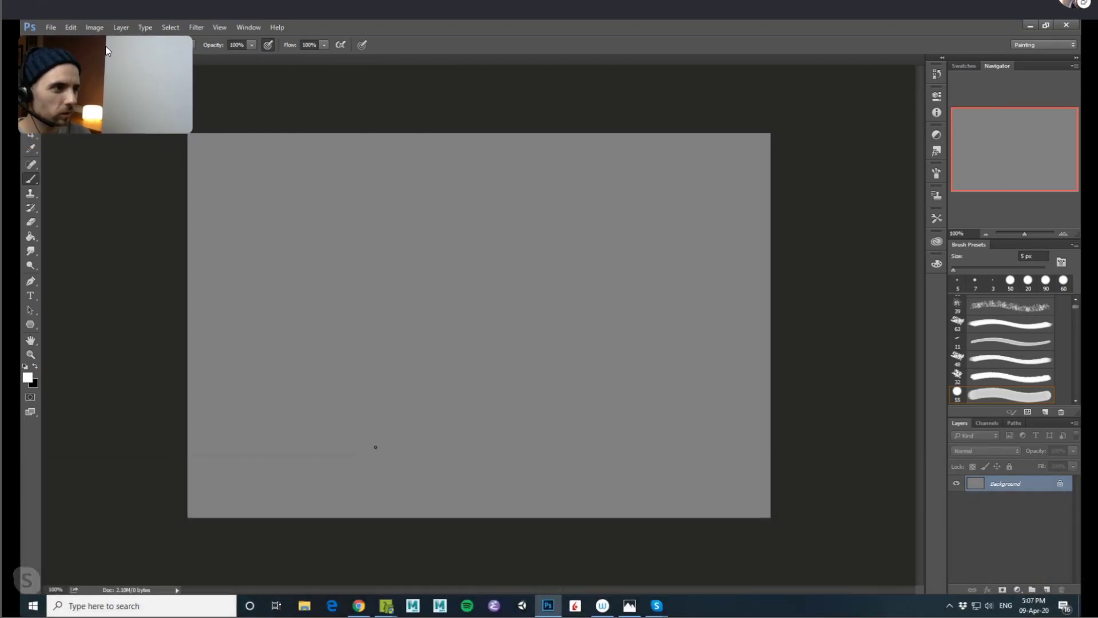
pyautogui.moveTo(167, 100)
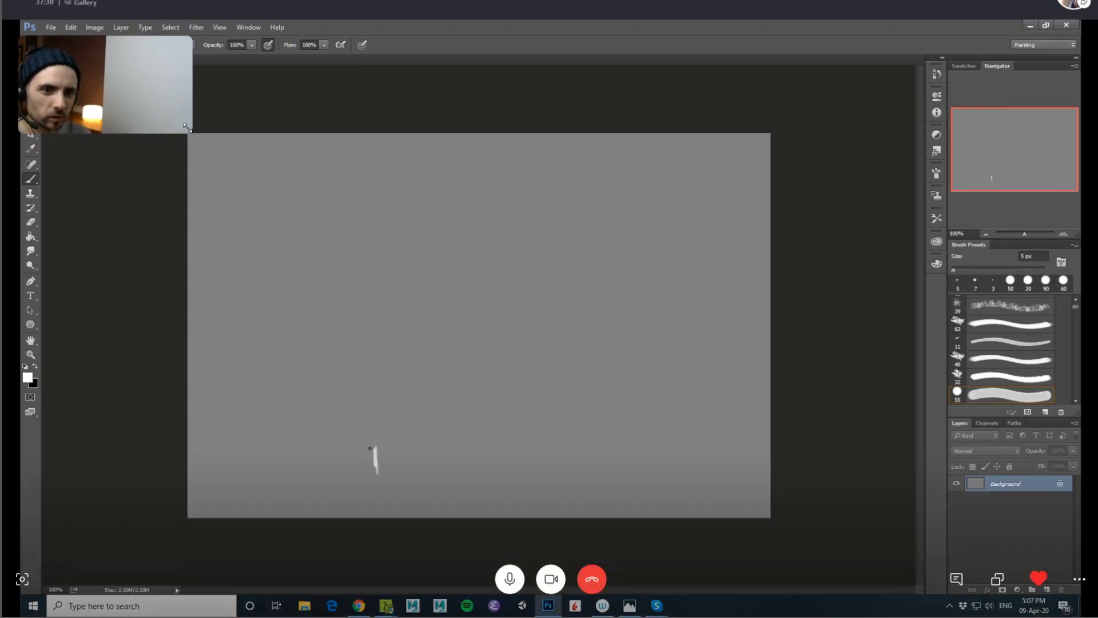
pyautogui.moveTo(194, 135); pyautogui.dragTo(143, 106)
pyautogui.moveTo(57, 63); pyautogui.dragTo(79, 70)
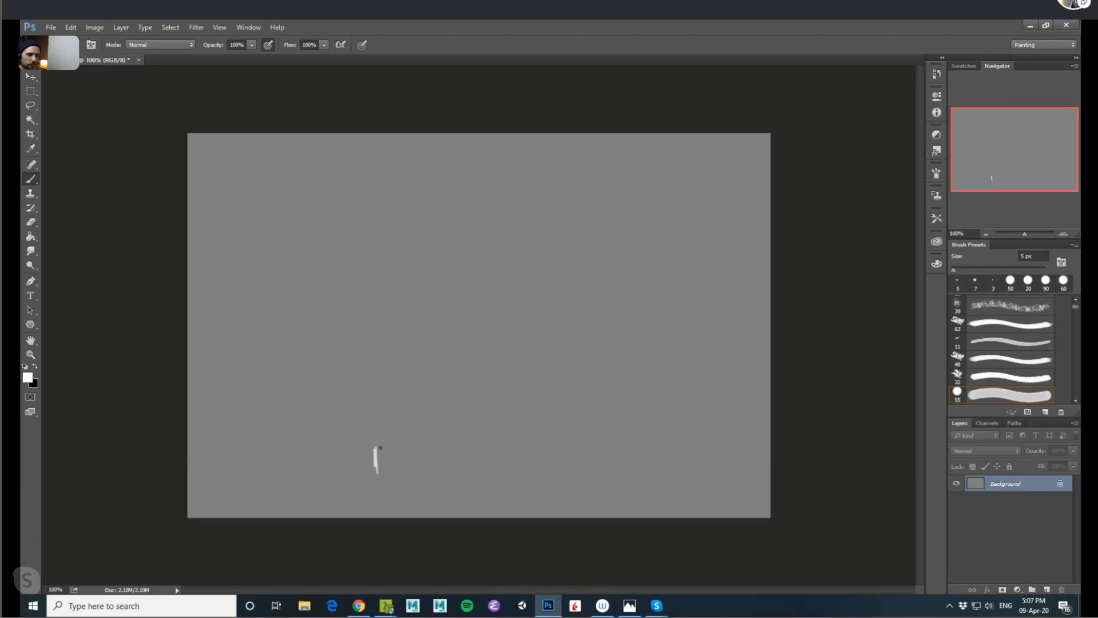
# Step: Paint the T crossbar, undo the stray stroke, and finish the letters S and T of TRUST
pyautogui.moveTo(368, 450)
pyautogui.mouseDown()
pyautogui.moveTo(407, 466)
pyautogui.moveTo(425, 449)
pyautogui.moveTo(437, 468)
pyautogui.mouseUp()
pyautogui.hotkey('ctrl', 'z')
pyautogui.hotkey('ctrl', 'z')
pyautogui.hotkey('ctrl', 'z')
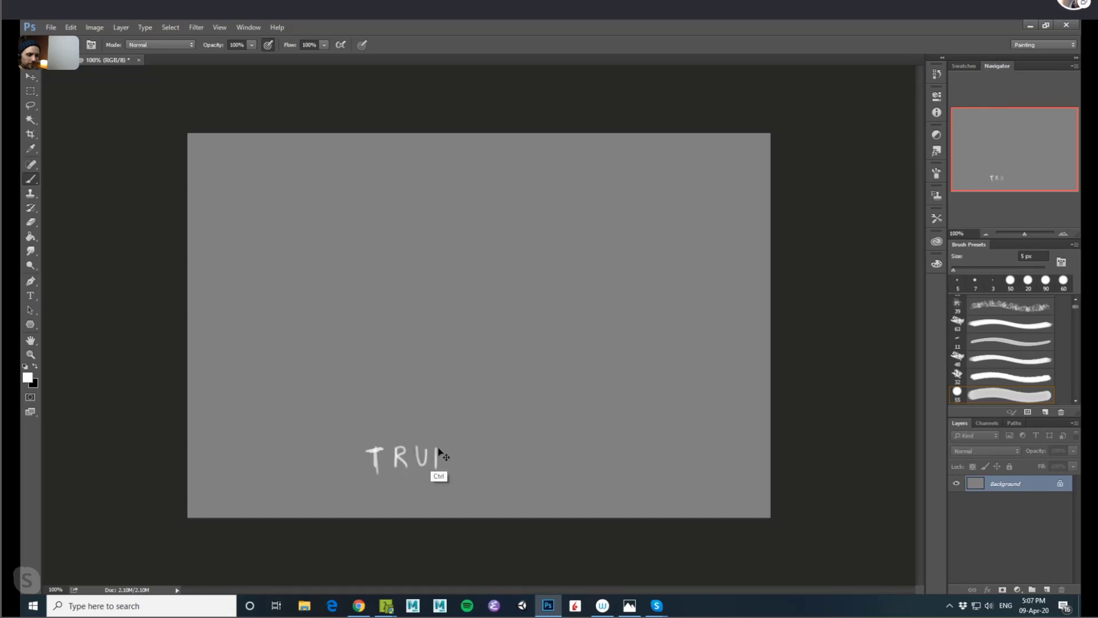
pyautogui.moveTo(444, 447)
pyautogui.mouseDown()
pyautogui.moveTo(433, 465)
pyautogui.moveTo(458, 471)
pyautogui.moveTo(469, 451)
pyautogui.mouseUp()
# Step: Brush long horizontal lines above and below TRUST, then letter C-O-N-F-L-I-C-T above the upper line
pyautogui.moveTo(238, 434); pyautogui.dragTo(587, 443)
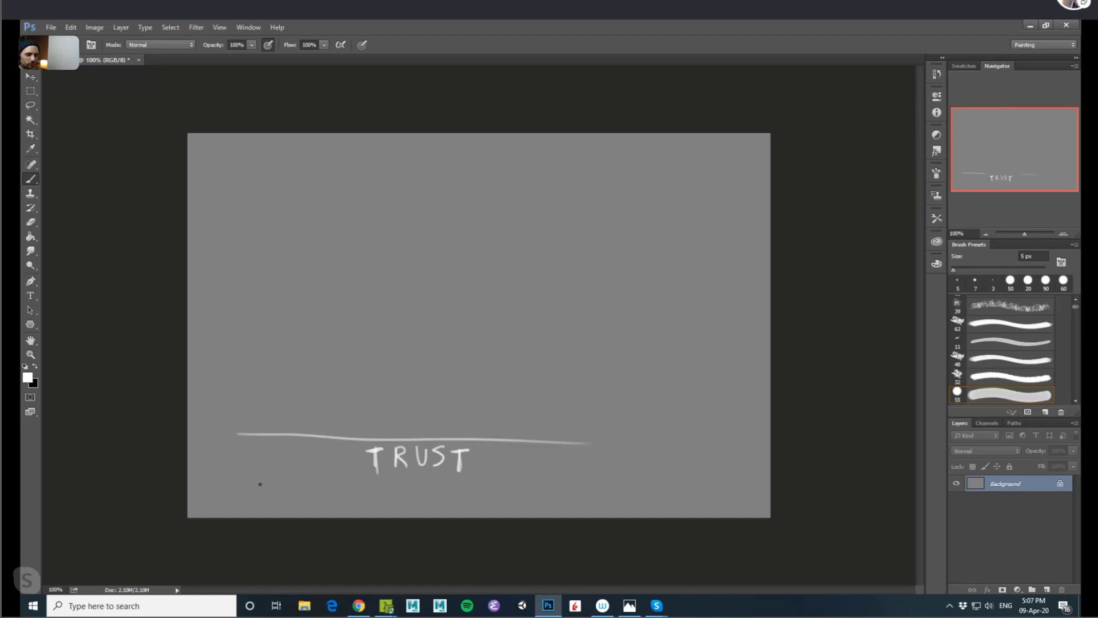
pyautogui.moveTo(237, 477); pyautogui.dragTo(618, 485)
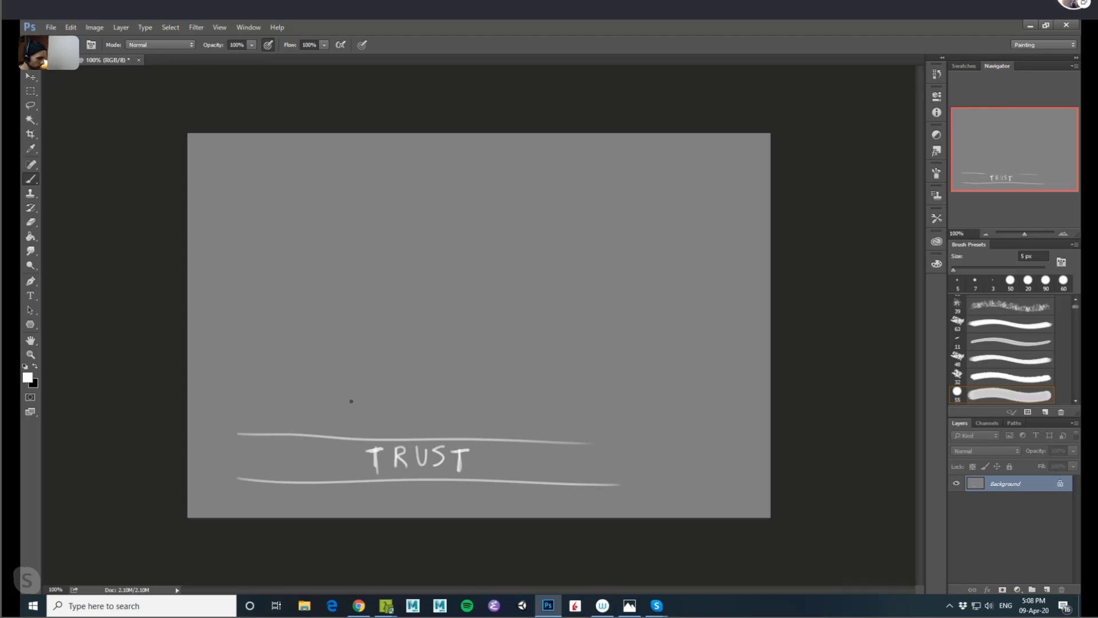
pyautogui.moveTo(379, 409)
pyautogui.mouseDown()
pyautogui.moveTo(385, 427)
pyautogui.moveTo(394, 411)
pyautogui.moveTo(404, 427)
pyautogui.moveTo(420, 410)
pyautogui.moveTo(422, 426)
pyautogui.moveTo(434, 409)
pyautogui.moveTo(448, 427)
pyautogui.mouseUp()
pyautogui.moveTo(462, 413)
pyautogui.mouseDown()
pyautogui.moveTo(463, 425)
pyautogui.moveTo(490, 425)
pyautogui.moveTo(512, 409)
pyautogui.mouseUp()
pyautogui.moveTo(502, 410); pyautogui.dragTo(502, 427)
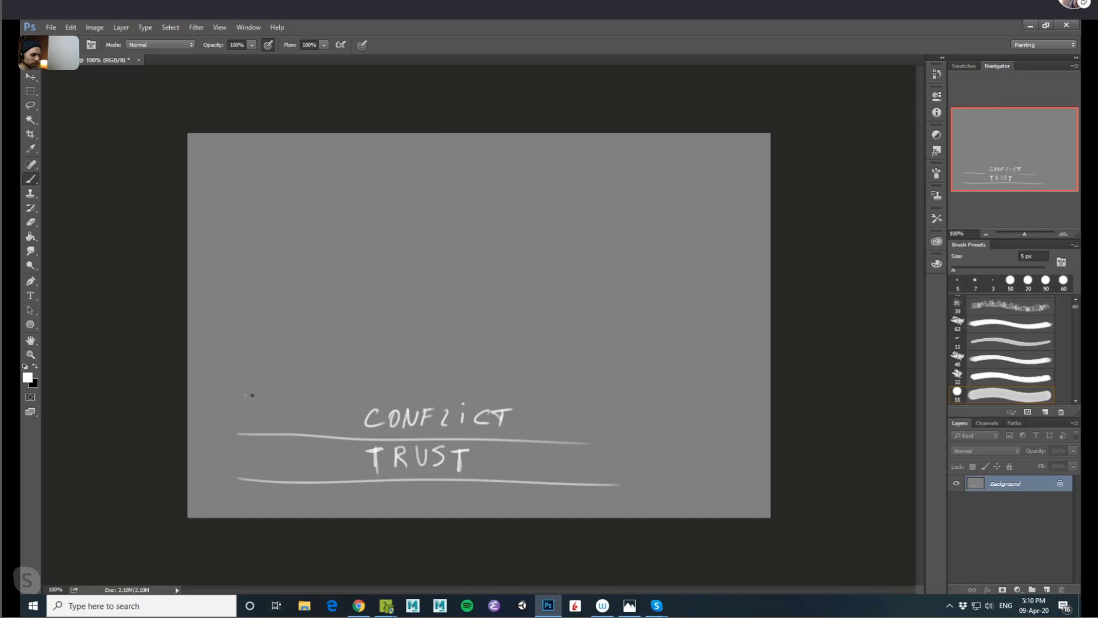
# Step: Brush a long white horizontal stroke above CONFLICT to start a new tier
pyautogui.moveTo(253, 395); pyautogui.dragTo(578, 395)
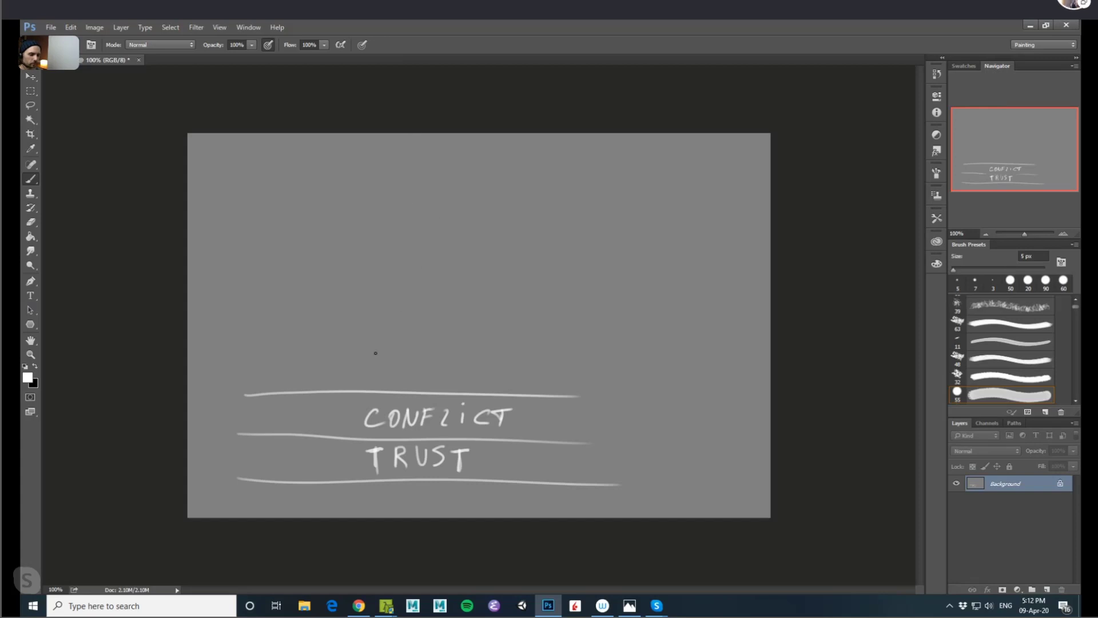
# Step: Hand-letter lowercase 'commitment' from the c through 'ment' above the top line
pyautogui.moveTo(375, 363); pyautogui.dragTo(376, 381)
pyautogui.moveTo(399, 369)
pyautogui.mouseDown()
pyautogui.moveTo(430, 369)
pyautogui.moveTo(432, 356)
pyautogui.moveTo(451, 375)
pyautogui.mouseUp()
pyautogui.moveTo(441, 364); pyautogui.dragTo(537, 373)
pyautogui.moveTo(525, 367); pyautogui.dragTo(543, 359)
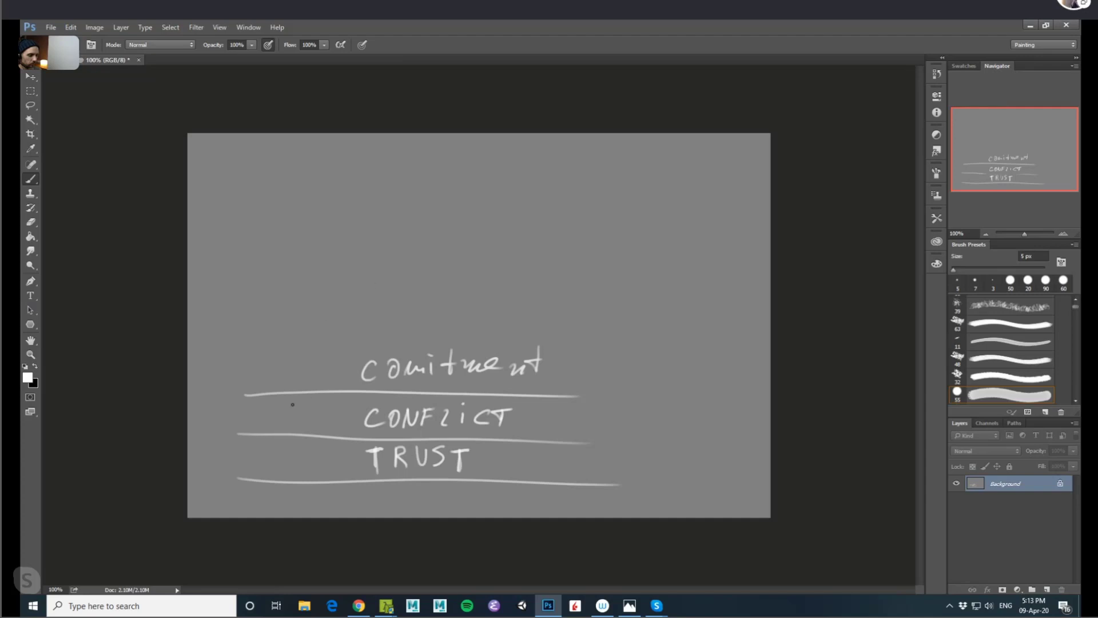
# Step: Paint the digits 1, 2 and 3 left of TRUST, CONFLICT and commitment
pyautogui.moveTo(297, 451); pyautogui.dragTo(293, 463)
pyautogui.moveTo(299, 413); pyautogui.dragTo(309, 425)
pyautogui.moveTo(304, 366); pyautogui.dragTo(307, 382)
# Step: Paint a top dot and a row of four small marks beneath it at the upper left
pyautogui.click(277, 163)
pyautogui.moveTo(250, 211)
pyautogui.mouseDown()
pyautogui.moveTo(283, 208)
pyautogui.moveTo(262, 191)
pyautogui.moveTo(280, 204)
pyautogui.moveTo(295, 193)
pyautogui.moveTo(257, 200)
pyautogui.mouseUp()
pyautogui.click(267, 207)
pyautogui.click(283, 206)
pyautogui.click(297, 206)
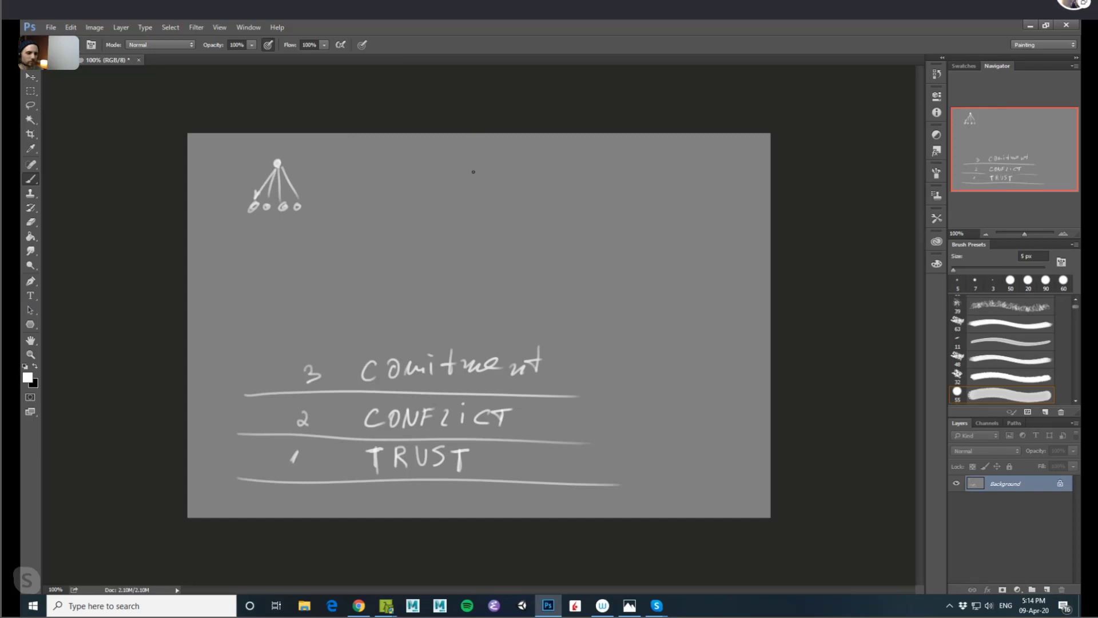
# Step: Paint small circles right of the tree, a vertical divider between them, and an underline across the top row
pyautogui.moveTo(470, 173); pyautogui.dragTo(470, 173)
pyautogui.click(493, 180)
pyautogui.moveTo(455, 193)
pyautogui.mouseDown()
pyautogui.moveTo(462, 212)
pyautogui.moveTo(483, 213)
pyautogui.moveTo(495, 195)
pyautogui.mouseUp()
pyautogui.moveTo(385, 139); pyautogui.dragTo(377, 218)
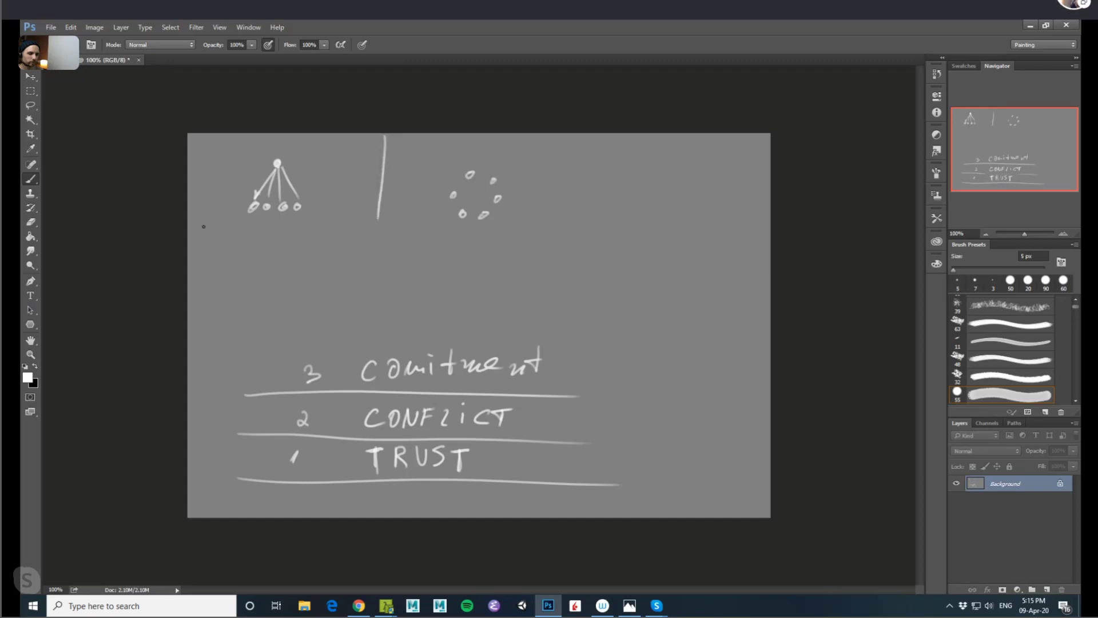
pyautogui.moveTo(205, 227); pyautogui.dragTo(564, 238)
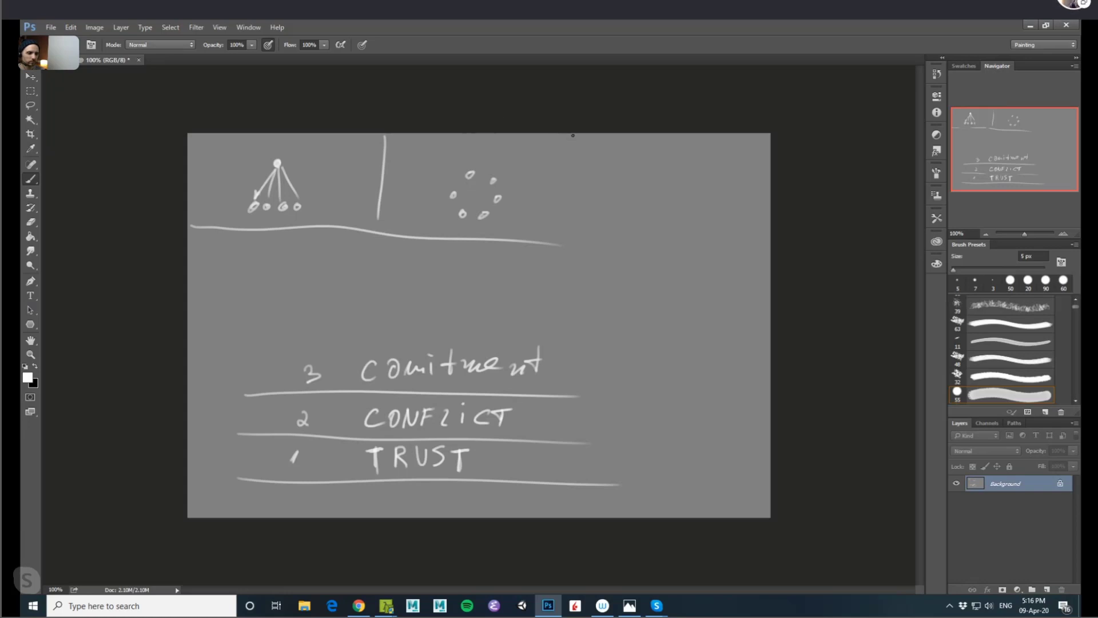
# Step: Brush a second divider with an underline, then a ring of circles around a solid centre dot
pyautogui.moveTo(573, 136)
pyautogui.mouseDown()
pyautogui.moveTo(562, 228)
pyautogui.moveTo(732, 240)
pyautogui.mouseUp()
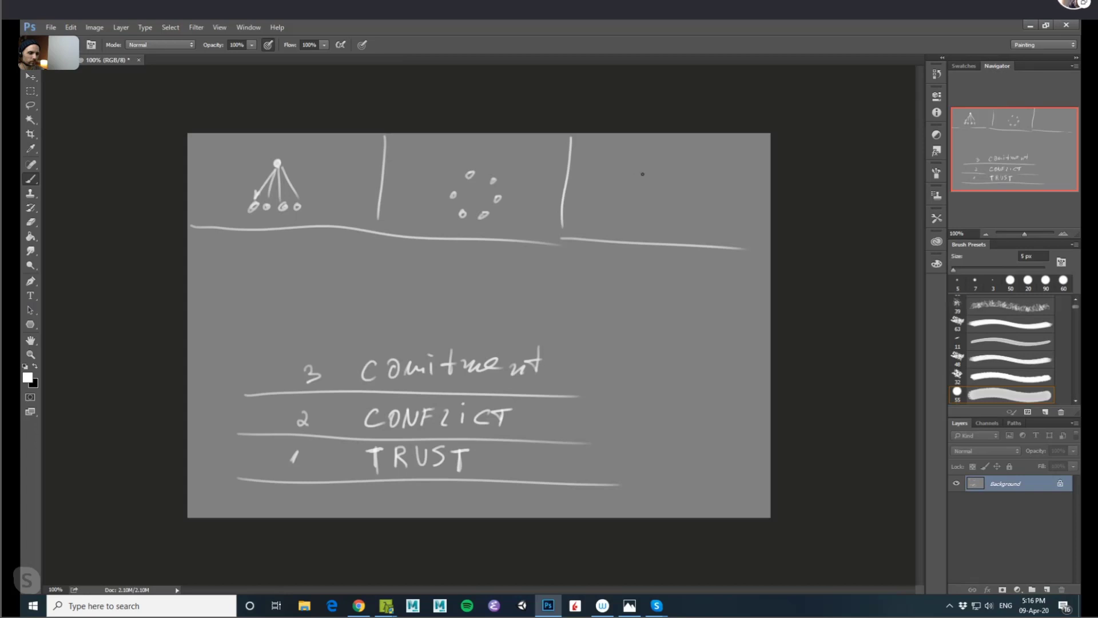
pyautogui.moveTo(643, 174)
pyautogui.mouseDown()
pyautogui.moveTo(670, 186)
pyautogui.moveTo(676, 209)
pyautogui.moveTo(661, 227)
pyautogui.moveTo(637, 226)
pyautogui.moveTo(626, 208)
pyautogui.mouseUp()
pyautogui.moveTo(625, 192); pyautogui.dragTo(624, 192)
pyautogui.click(650, 205)
pyautogui.click(649, 204)
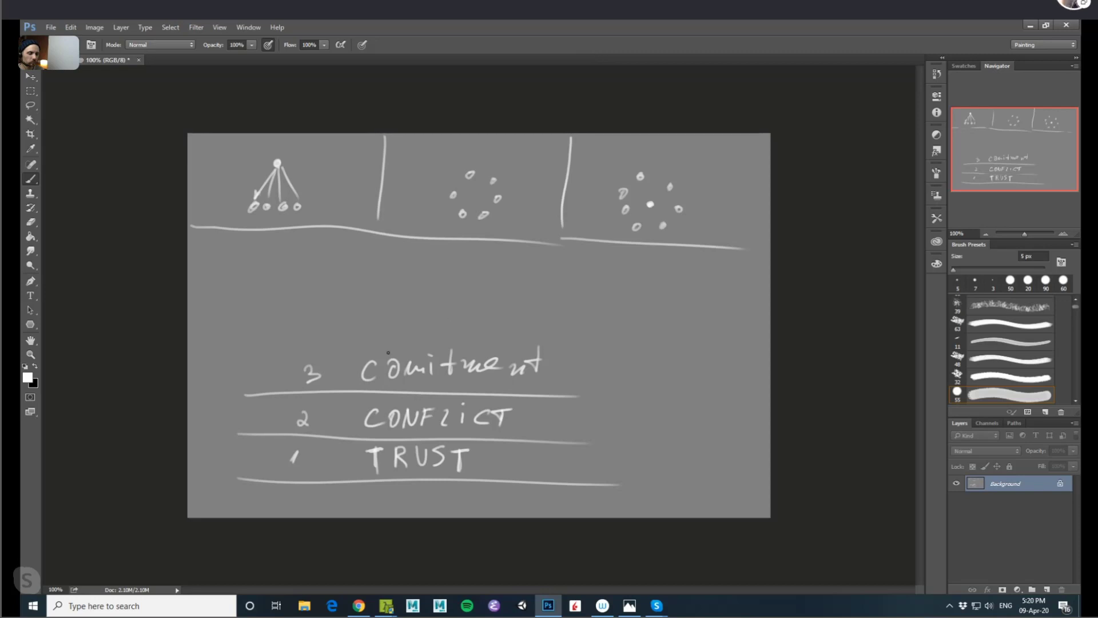
# Step: Draw a loop around the three stacked words, undo it, and scroll down the canvas
pyautogui.moveTo(394, 321)
pyautogui.mouseDown()
pyautogui.moveTo(350, 455)
pyautogui.moveTo(422, 334)
pyautogui.mouseUp()
pyautogui.hotkey('ctrl', 'z')
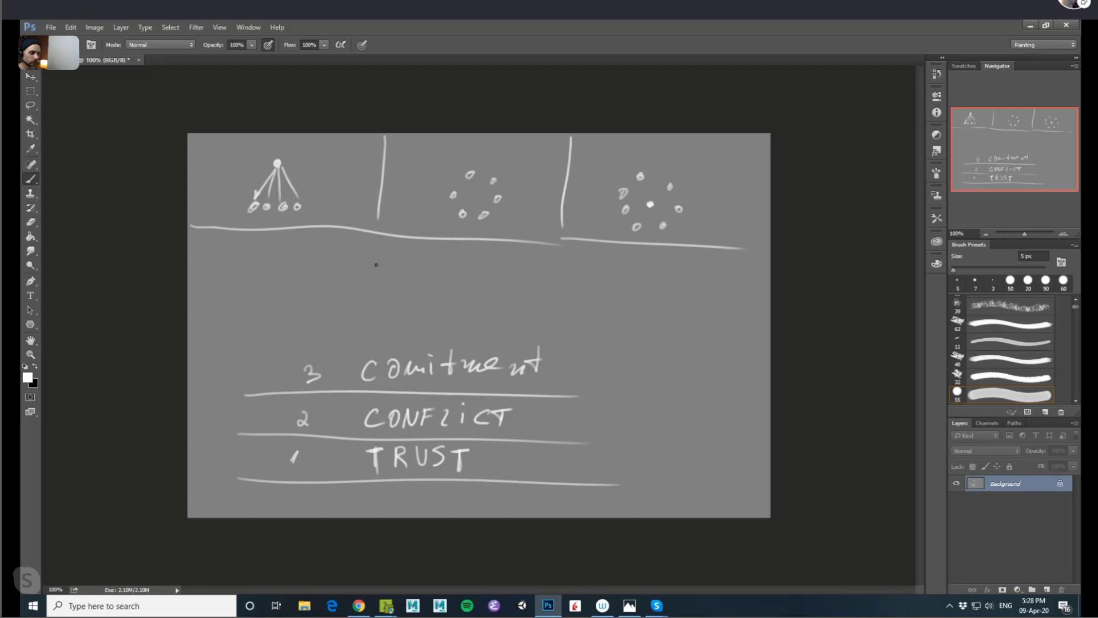
pyautogui.scroll(-1, 375, 265)
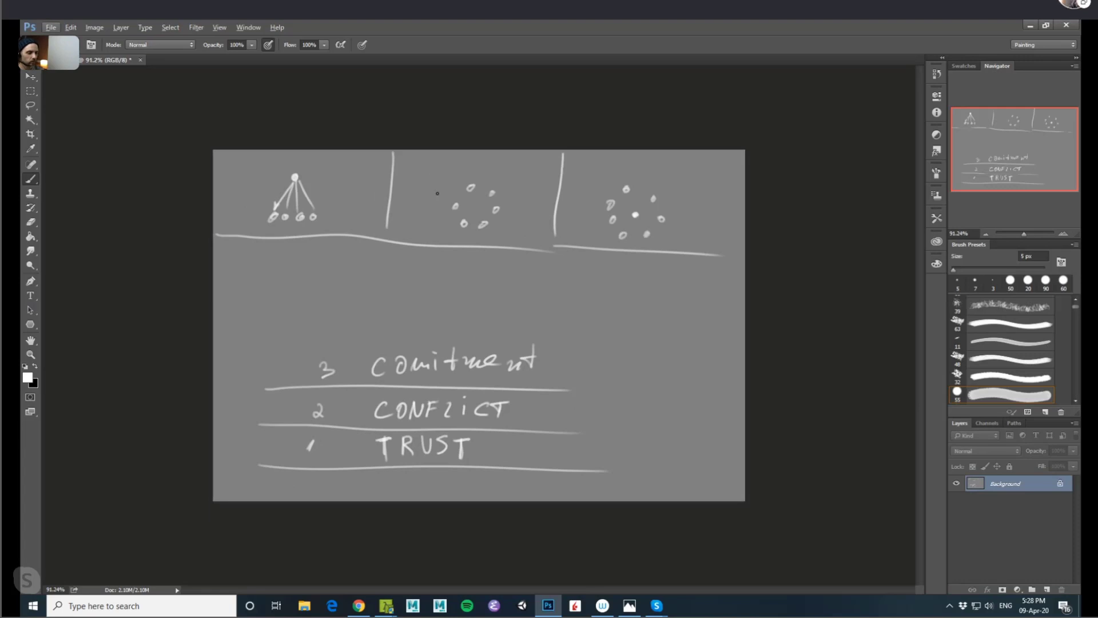
# Step: Zoom the canvas from about 91% to about 121% on the sketched panels and tiers
pyautogui.scroll(3, 437, 194)
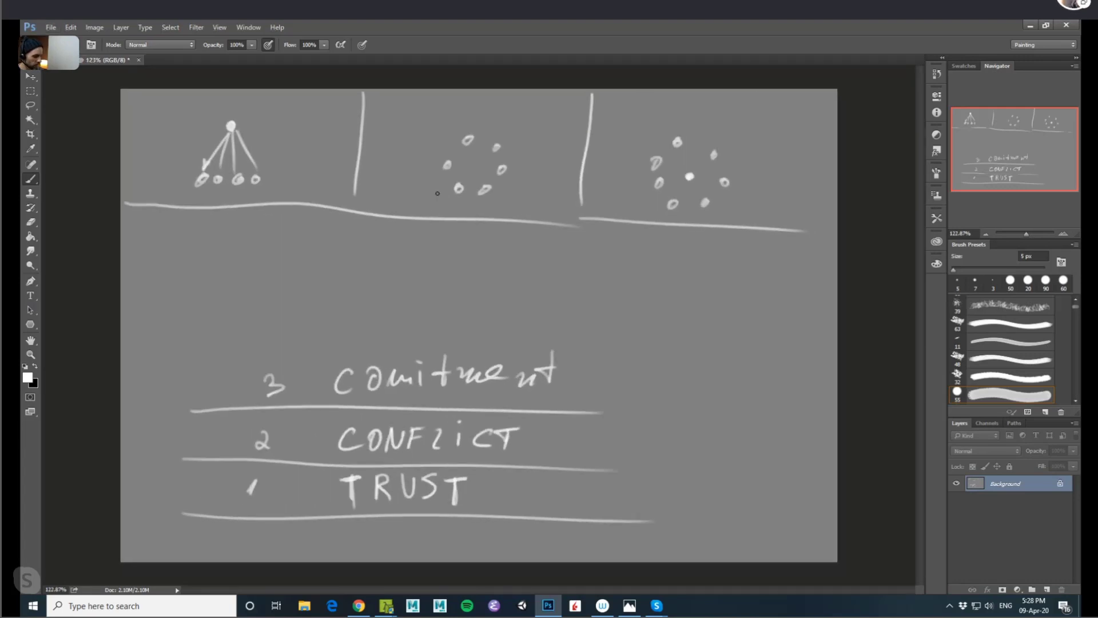
pyautogui.scroll(-1, 437, 194)
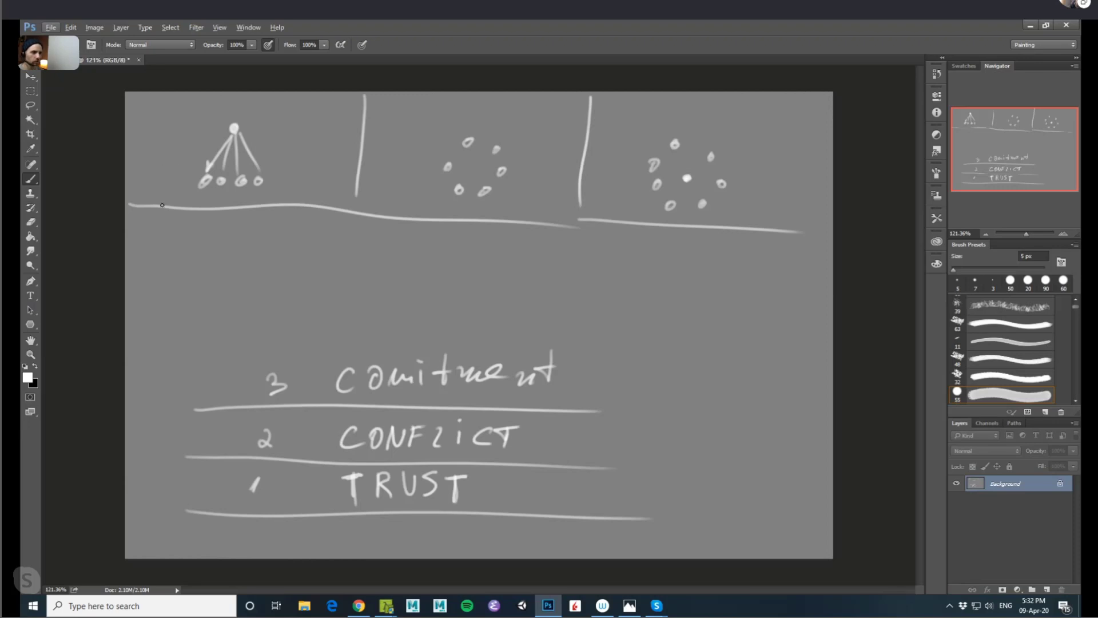
# Step: Pick the Rectangular Marquee tool in place of the brush
pyautogui.click(31, 90)
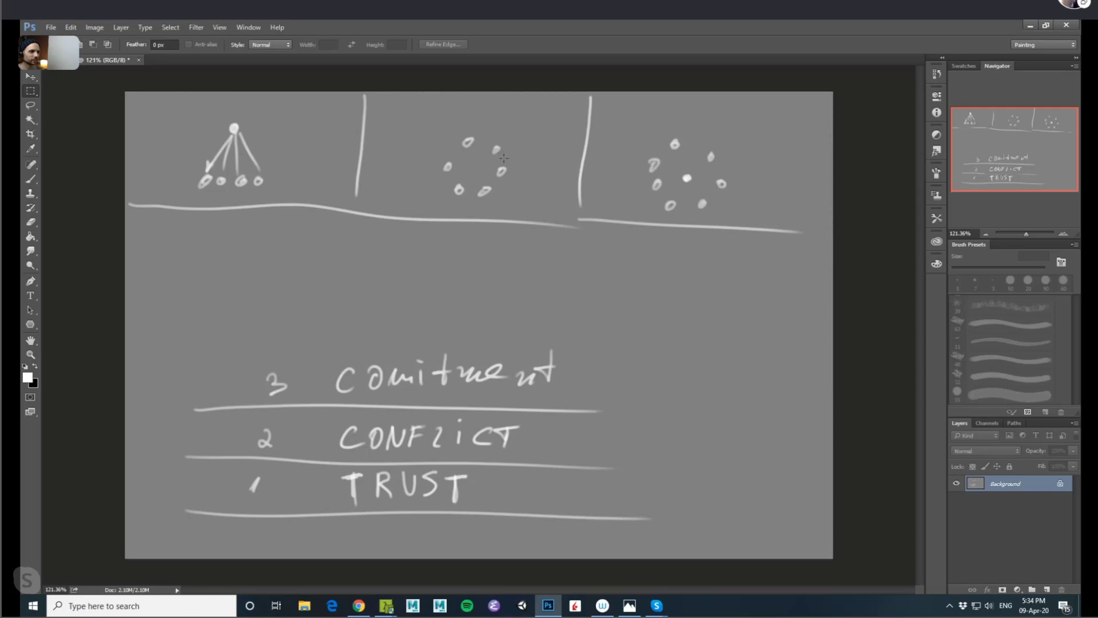
# Step: Drag a rectangular selection over the top canvas band holding the three team diagrams
pyautogui.press('z')
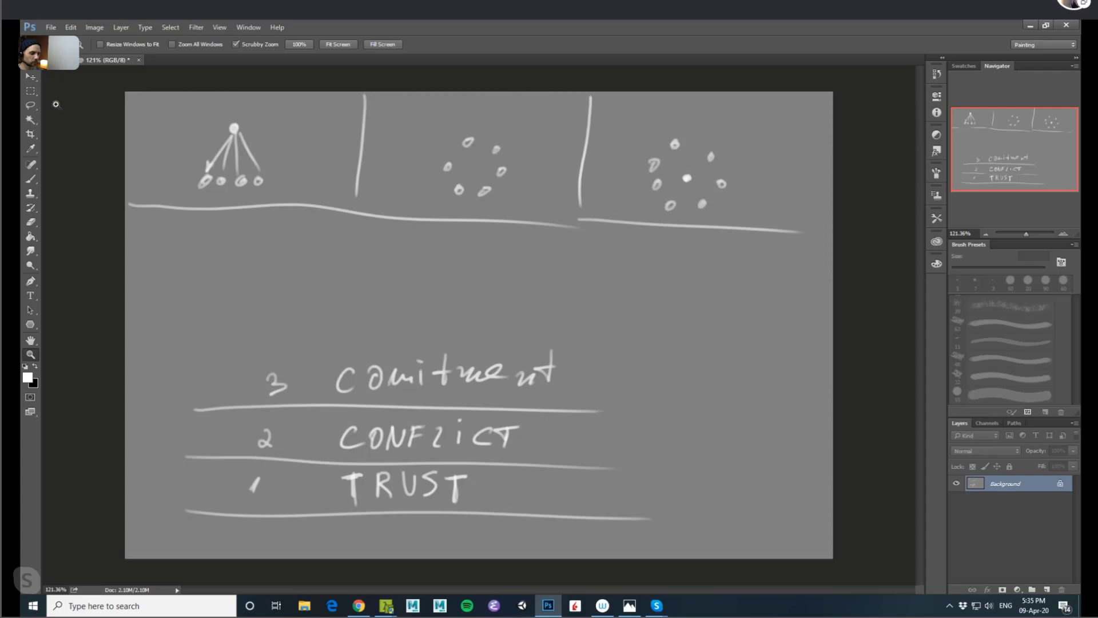
pyautogui.click(31, 91)
pyautogui.moveTo(151, 88); pyautogui.dragTo(864, 277)
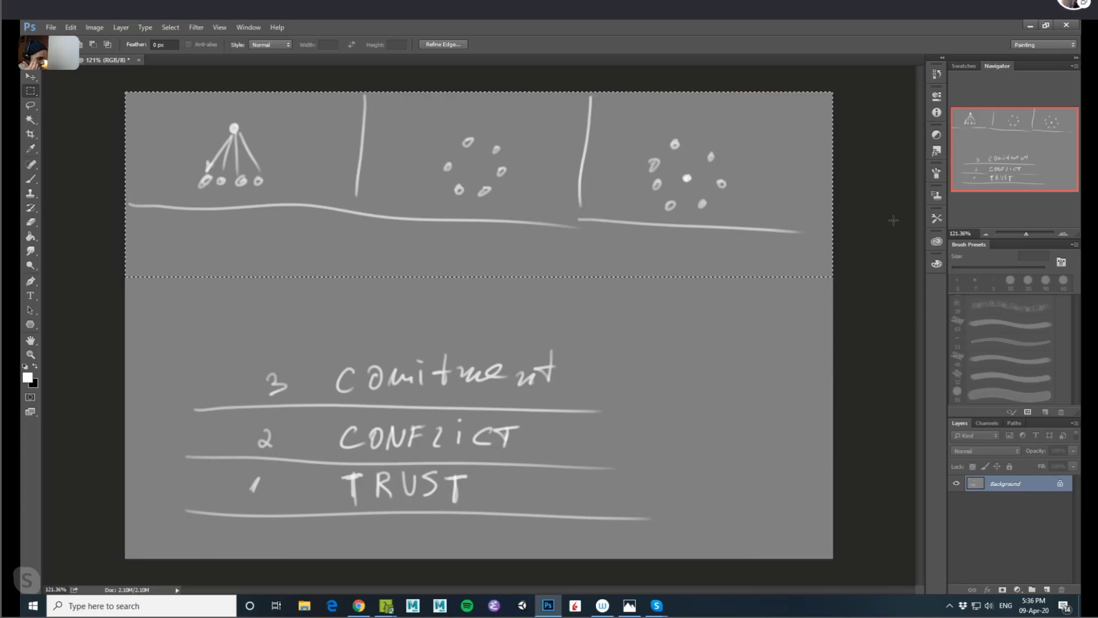
# Step: Cancel the Fill dialog without filling, deselect the top band, and return to the Brush tool
pyautogui.hotkey('shift', 'F5')
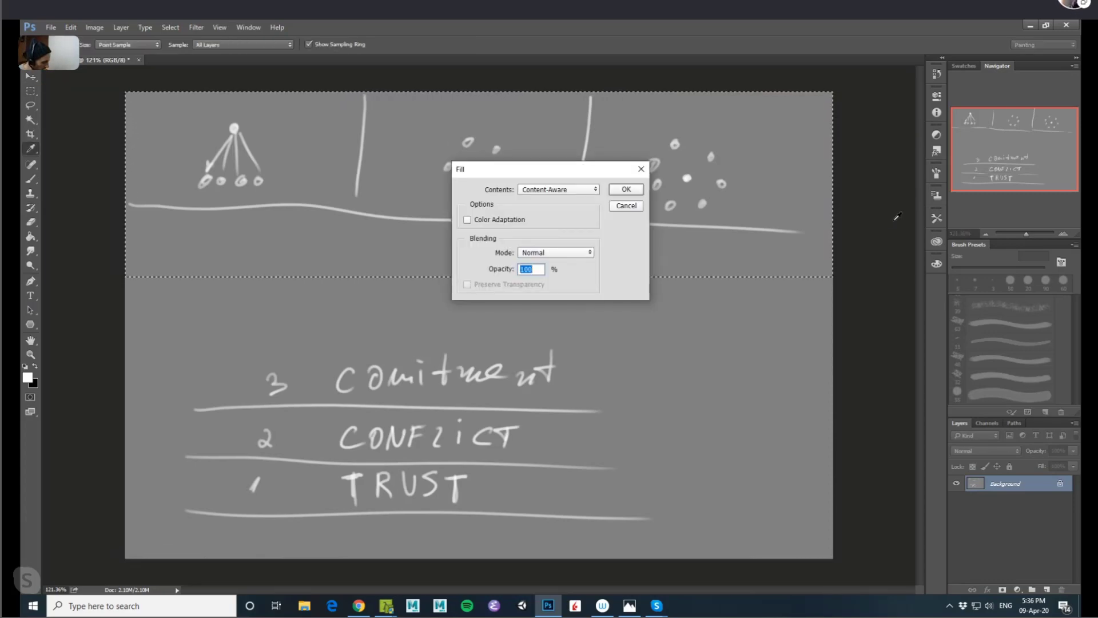
pyautogui.click(627, 203)
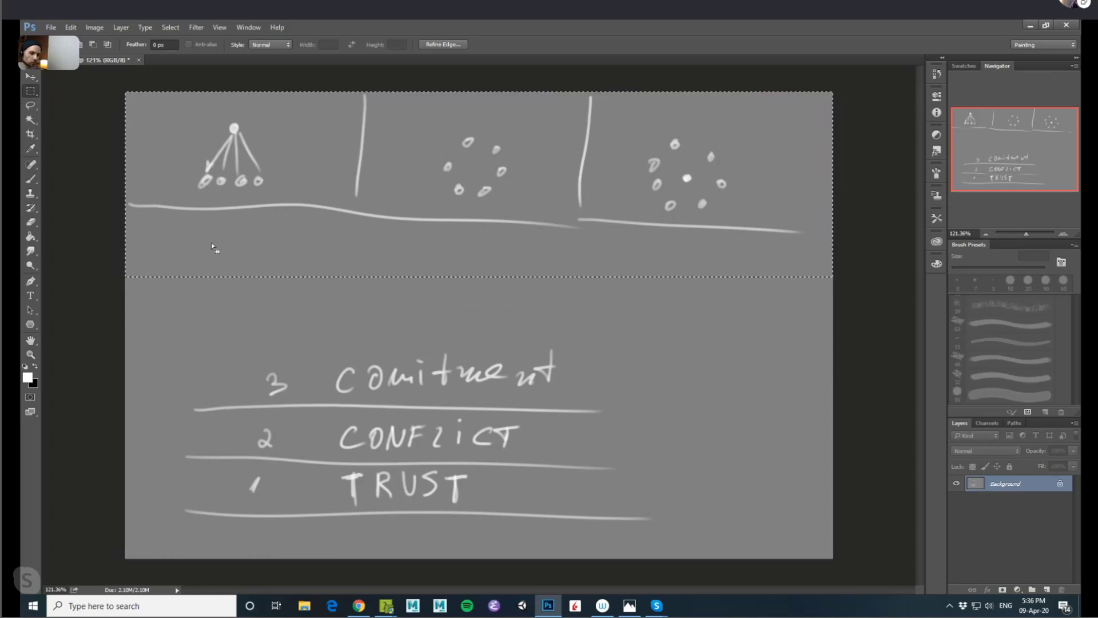
pyautogui.click(187, 207)
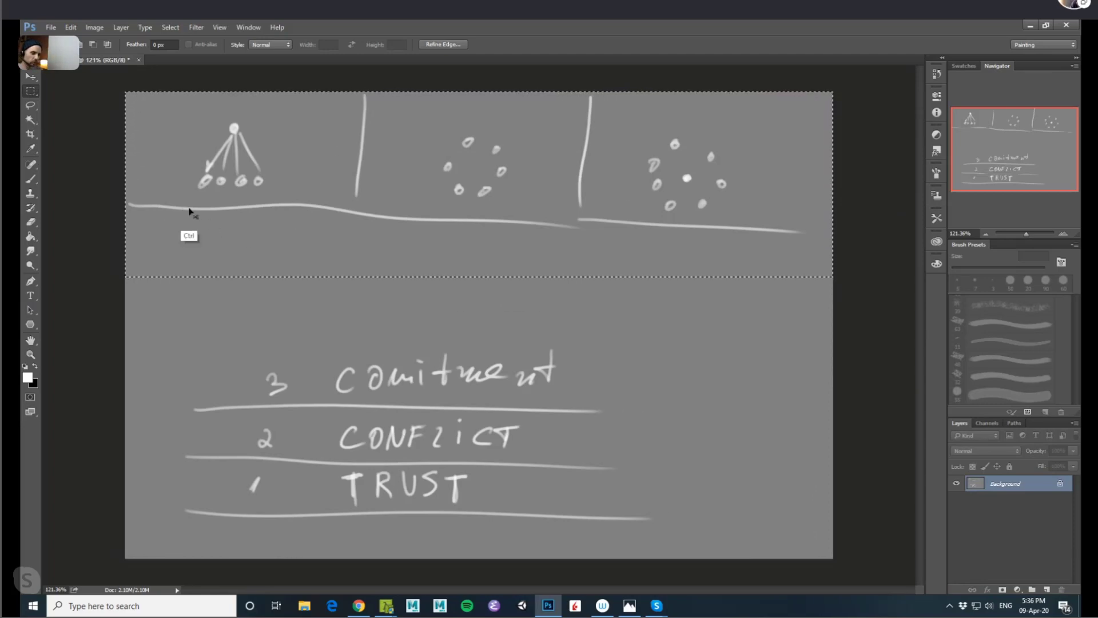
pyautogui.press('g')
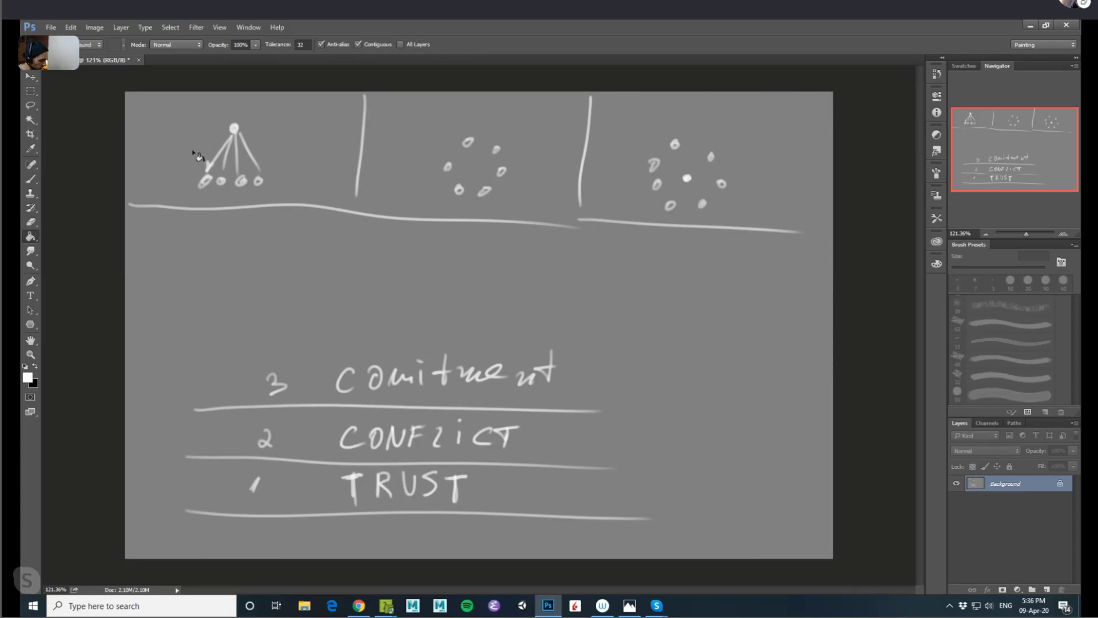
pyautogui.press('b')
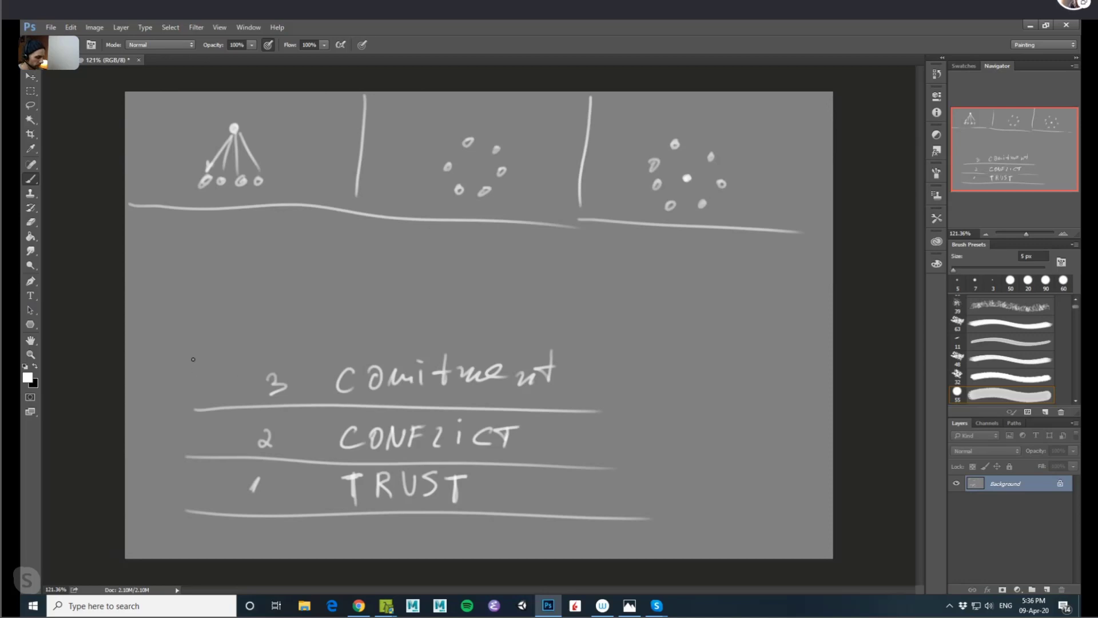
# Step: Handwrite the author's name under the first diagram, undoing a stray stroke beside the list
pyautogui.moveTo(193, 360); pyautogui.dragTo(210, 496)
pyautogui.hotkey('ctrl', 'z')
pyautogui.moveTo(140, 235)
pyautogui.mouseDown()
pyautogui.moveTo(165, 254)
pyautogui.moveTo(195, 244)
pyautogui.mouseUp()
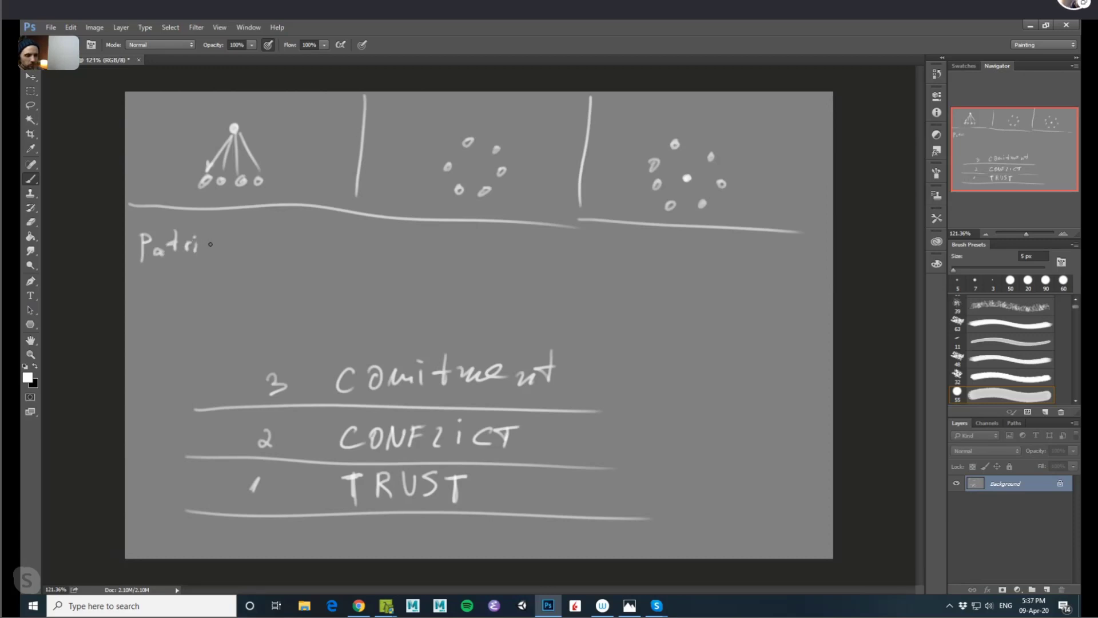
pyautogui.moveTo(207, 232)
pyautogui.mouseDown()
pyautogui.moveTo(207, 258)
pyautogui.moveTo(312, 249)
pyautogui.moveTo(332, 259)
pyautogui.mouseUp()
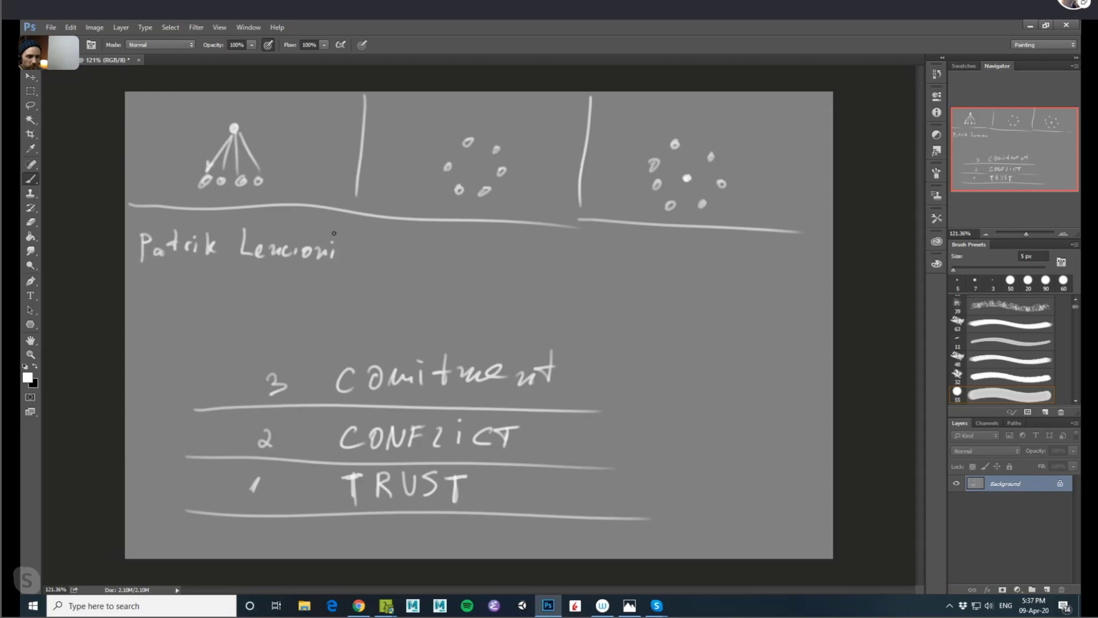
pyautogui.click(295, 247)
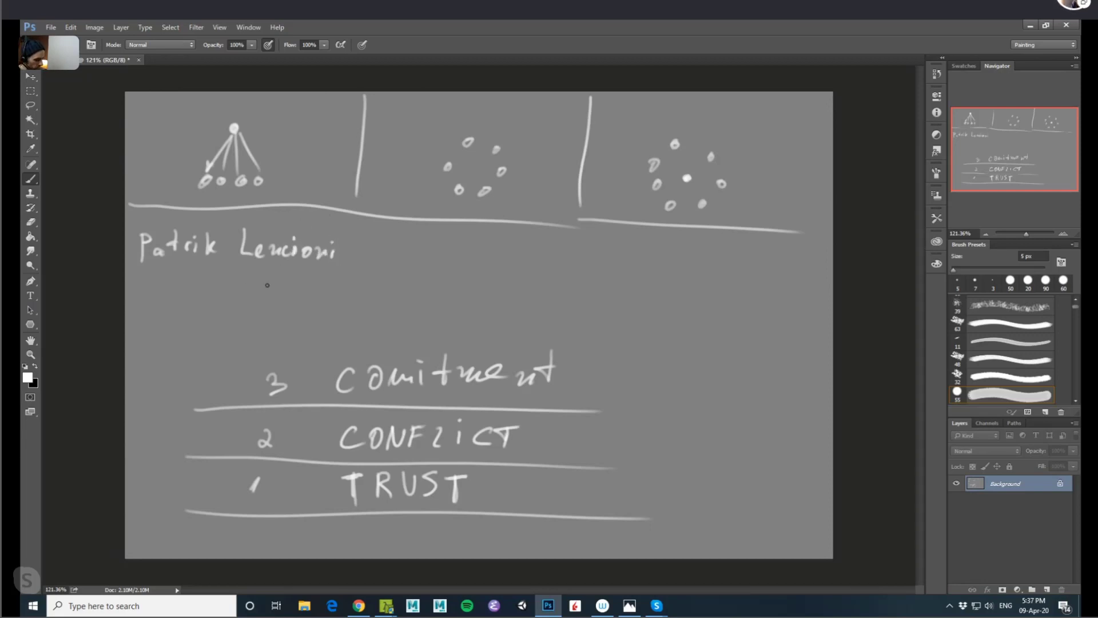
# Step: Add an arrow and '5 dysfunctions' after the author's name, redrawing the arrow once
pyautogui.moveTo(277, 261)
pyautogui.mouseDown()
pyautogui.moveTo(295, 297)
pyautogui.moveTo(296, 287)
pyautogui.mouseUp()
pyautogui.hotkey('ctrl', 'alt', 'z')
pyautogui.hotkey('ctrl', 'alt', 'z')
pyautogui.moveTo(352, 250)
pyautogui.mouseDown()
pyautogui.moveTo(405, 249)
pyautogui.moveTo(416, 234)
pyautogui.moveTo(444, 259)
pyautogui.moveTo(522, 251)
pyautogui.moveTo(528, 239)
pyautogui.moveTo(568, 256)
pyautogui.mouseUp()
pyautogui.click(528, 239)
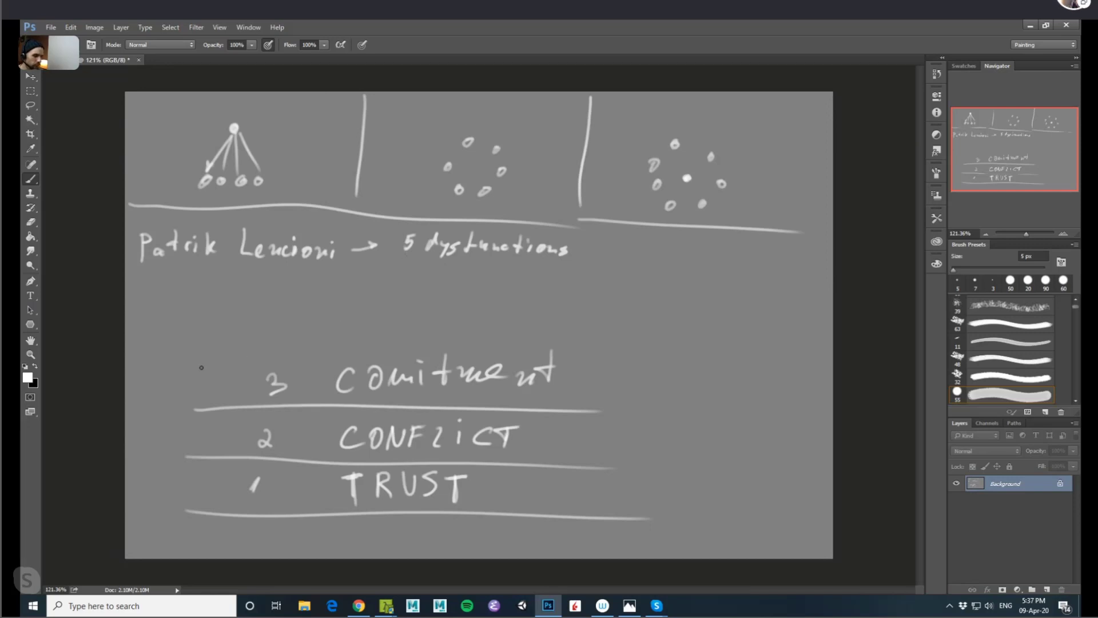
# Step: Paint a long horizontal brush line spanning the list just above '3 Commitment'
pyautogui.moveTo(199, 364); pyautogui.dragTo(640, 358)
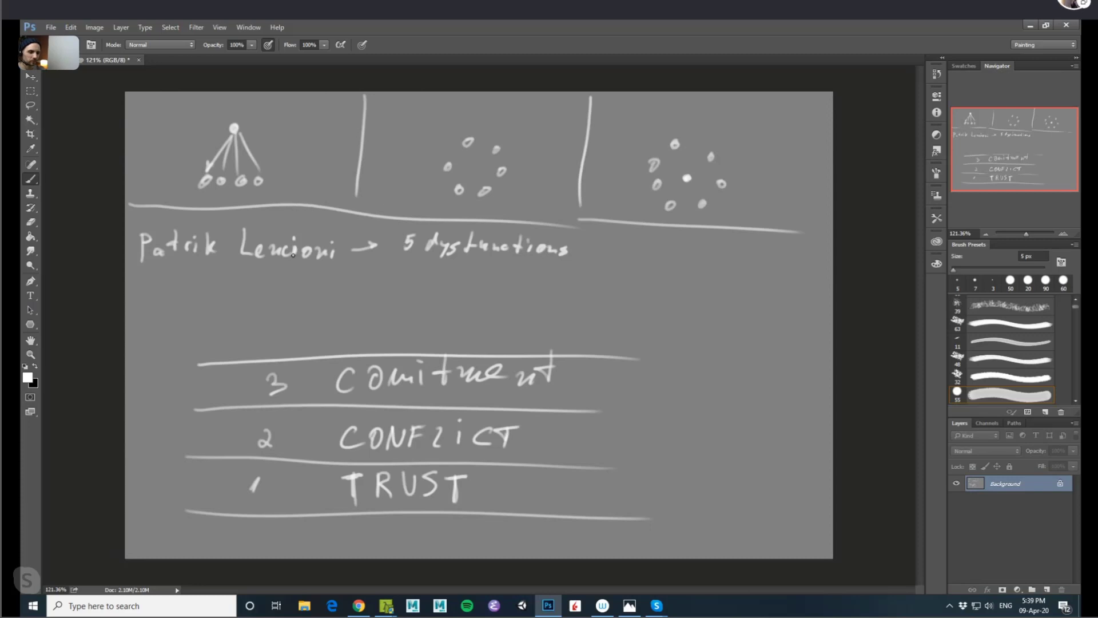
# Step: Handwrite '4 Accountability' as a new row above Commitment
pyautogui.moveTo(274, 335)
pyautogui.mouseDown()
pyautogui.moveTo(281, 347)
pyautogui.moveTo(351, 347)
pyautogui.mouseUp()
pyautogui.moveTo(341, 341); pyautogui.dragTo(429, 344)
pyautogui.moveTo(421, 333); pyautogui.dragTo(481, 352)
pyautogui.moveTo(483, 332)
pyautogui.mouseDown()
pyautogui.moveTo(499, 351)
pyautogui.moveTo(526, 347)
pyautogui.mouseUp()
pyautogui.moveTo(521, 334)
pyautogui.mouseDown()
pyautogui.moveTo(534, 332)
pyautogui.moveTo(538, 346)
pyautogui.mouseUp()
pyautogui.moveTo(545, 335); pyautogui.dragTo(528, 358)
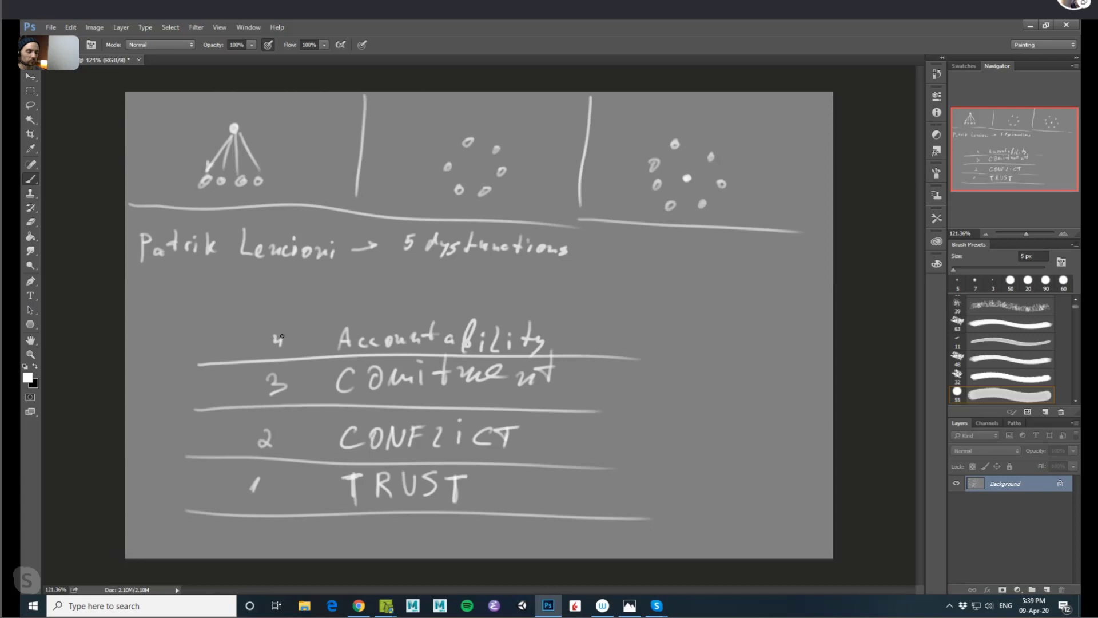
pyautogui.moveTo(281, 333); pyautogui.dragTo(280, 350)
# Step: Rule a line above Accountability, redrawing it once, and write '5 Result' above it
pyautogui.moveTo(192, 325)
pyautogui.mouseDown()
pyautogui.moveTo(365, 311)
pyautogui.moveTo(666, 327)
pyautogui.mouseUp()
pyautogui.hotkey('ctrl', 'z')
pyautogui.moveTo(195, 325); pyautogui.dragTo(681, 324)
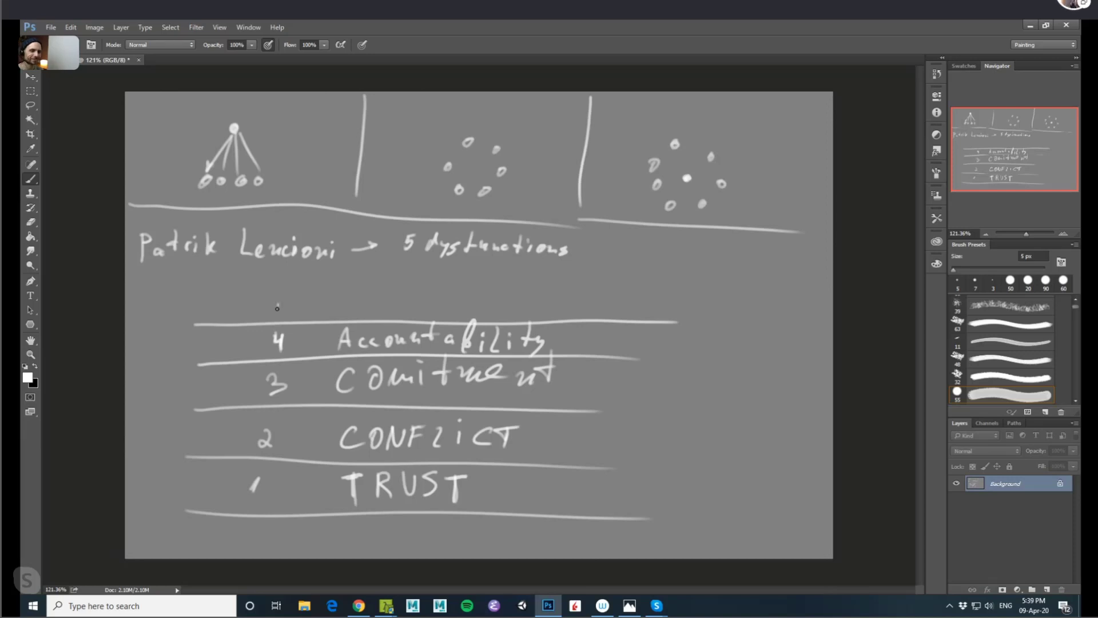
pyautogui.moveTo(277, 305); pyautogui.dragTo(283, 312)
pyautogui.moveTo(343, 309)
pyautogui.mouseDown()
pyautogui.moveTo(345, 296)
pyautogui.moveTo(355, 311)
pyautogui.moveTo(373, 300)
pyautogui.moveTo(374, 312)
pyautogui.moveTo(393, 301)
pyautogui.moveTo(403, 310)
pyautogui.moveTo(411, 300)
pyautogui.moveTo(416, 312)
pyautogui.mouseUp()
pyautogui.moveTo(412, 302); pyautogui.dragTo(428, 299)
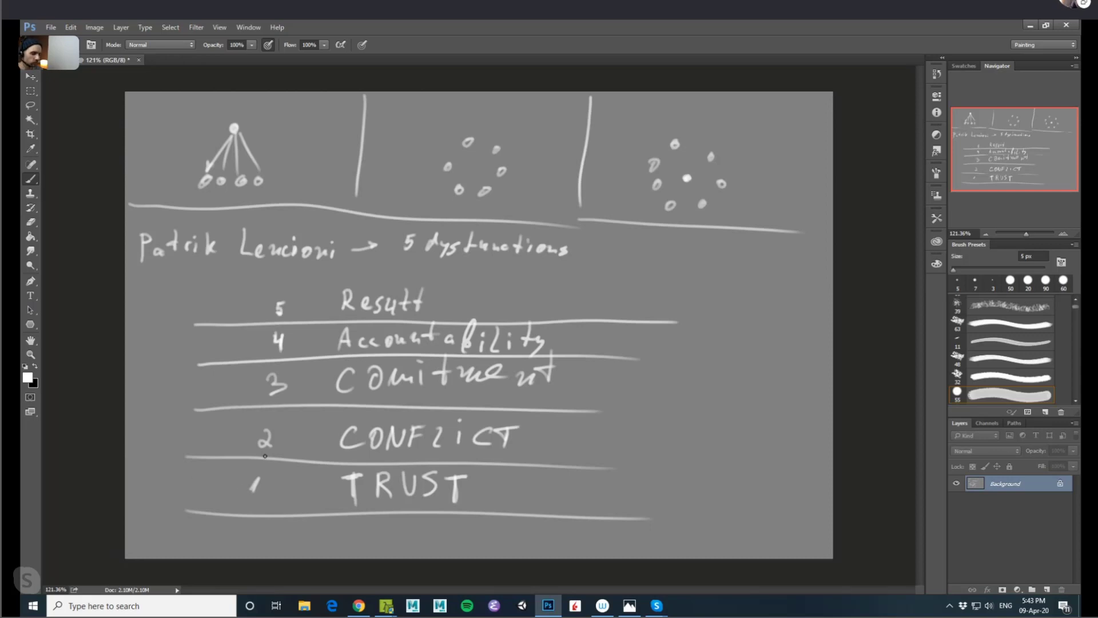
# Step: Draw a white brush loop around the number 1 next to TRUST
pyautogui.moveTo(264, 456)
pyautogui.mouseDown()
pyautogui.moveTo(220, 506)
pyautogui.moveTo(241, 455)
pyautogui.moveTo(303, 475)
pyautogui.moveTo(272, 441)
pyautogui.mouseUp()
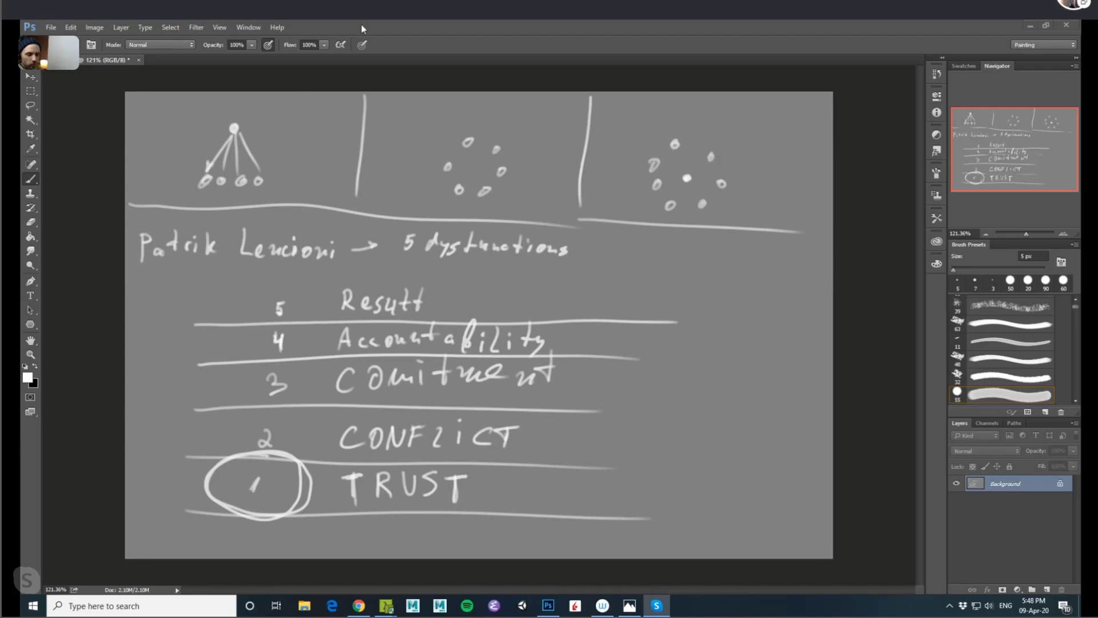
# Step: Create a new blank grey document, Untitled-2, through File > New
pyautogui.click(382, 60)
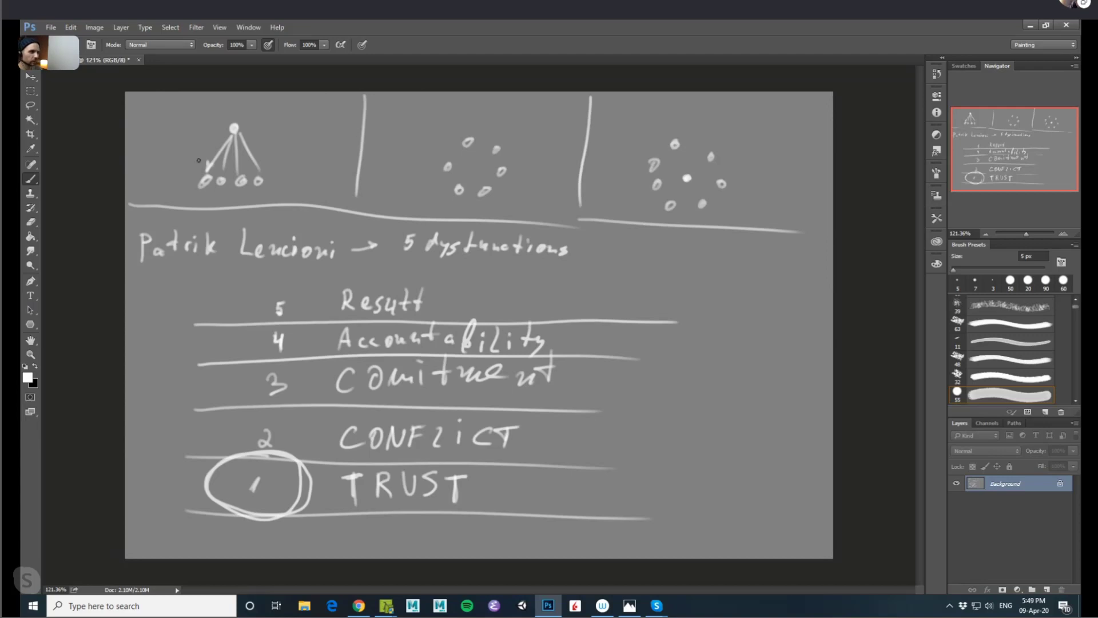
pyautogui.click(48, 27)
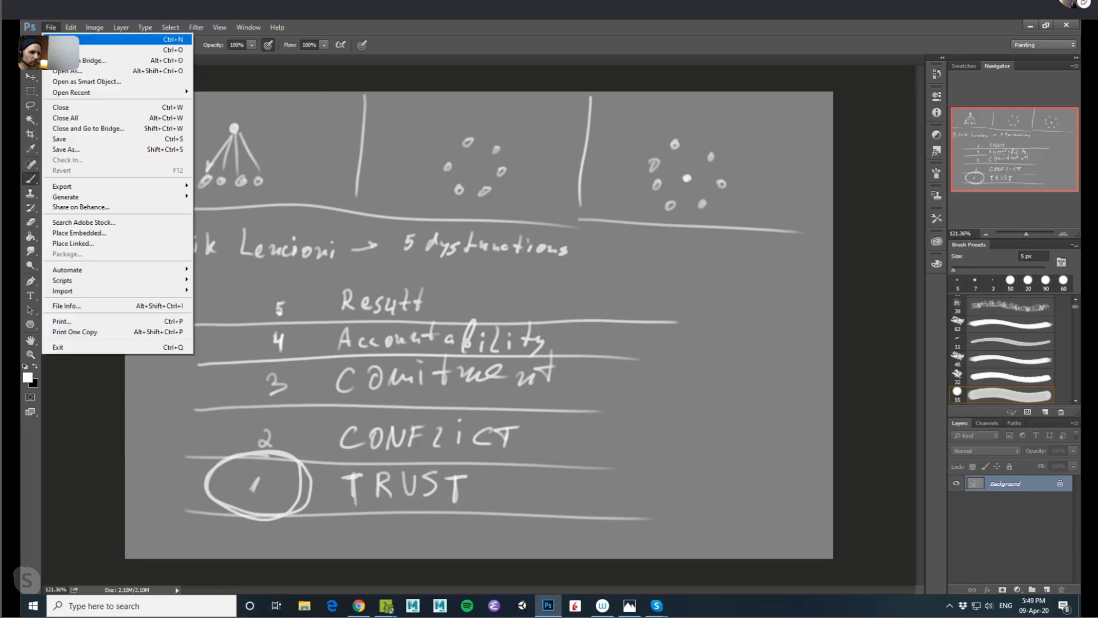
pyautogui.click(63, 34)
pyautogui.click(643, 164)
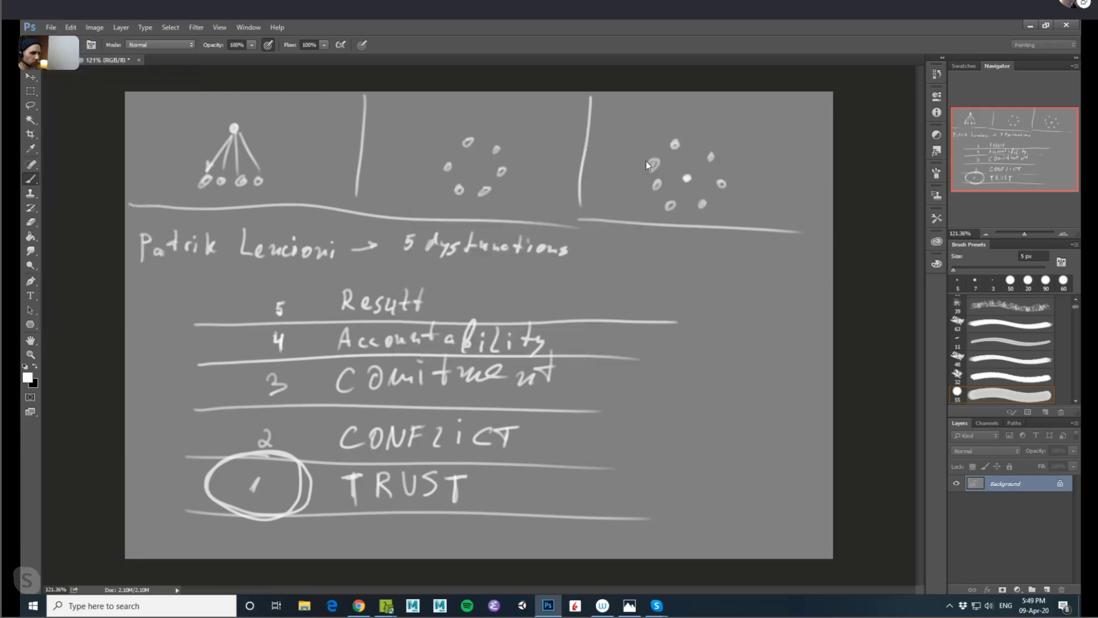
pyautogui.press('z')
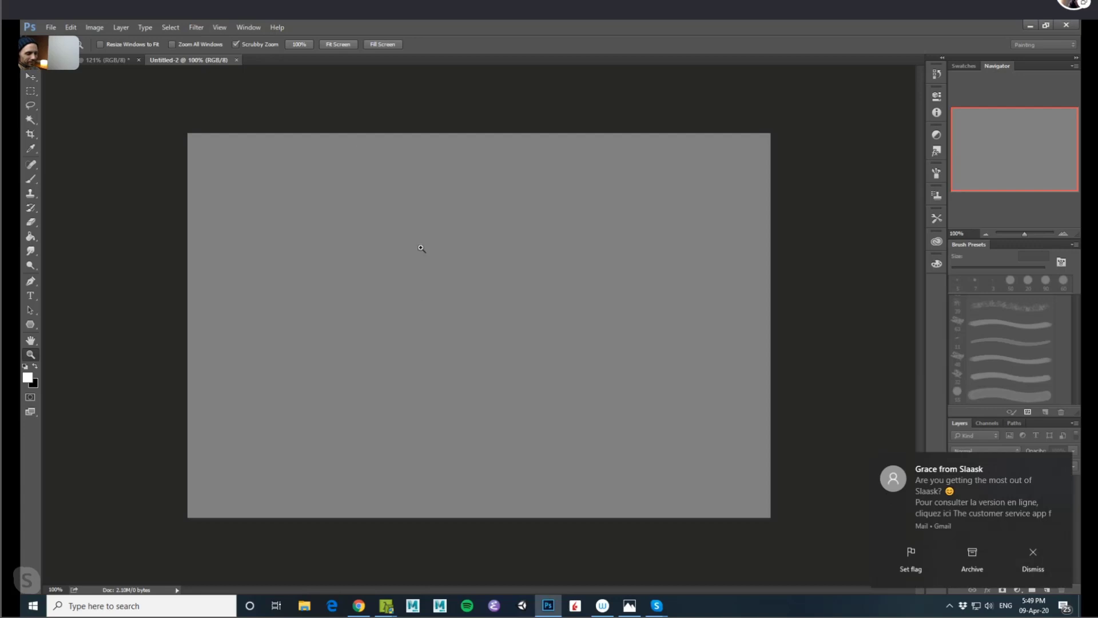
# Step: Return the Untitled-2 canvas to 100% view and select the 5 px white brush
pyautogui.click(1024, 557)
pyautogui.click(450, 228)
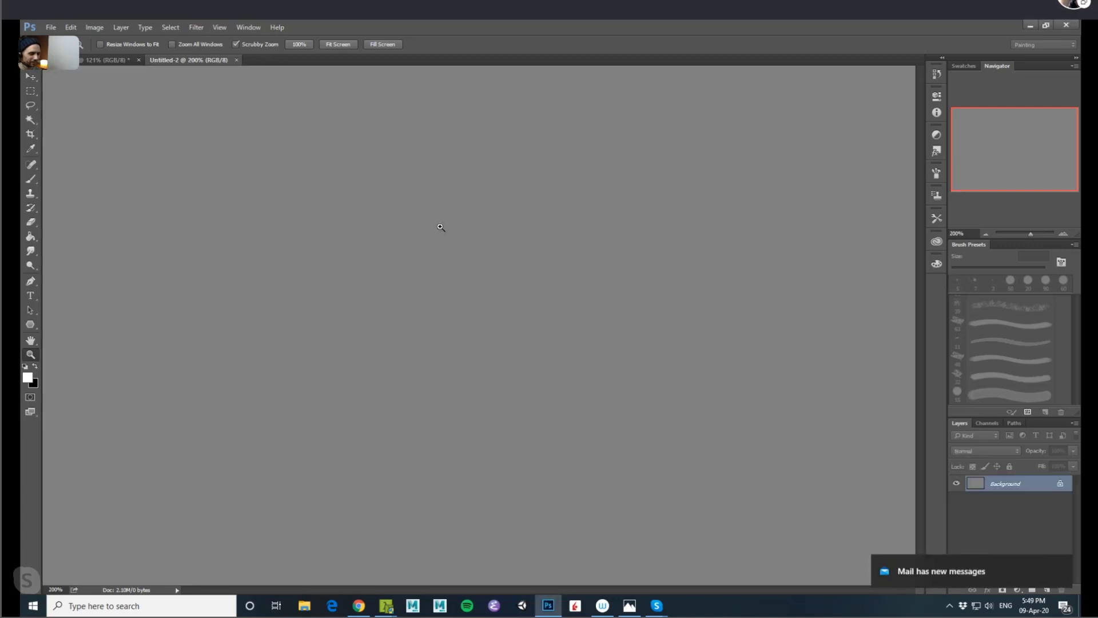
pyautogui.keyDown('alt'); pyautogui.click(416, 243); pyautogui.keyUp('alt')
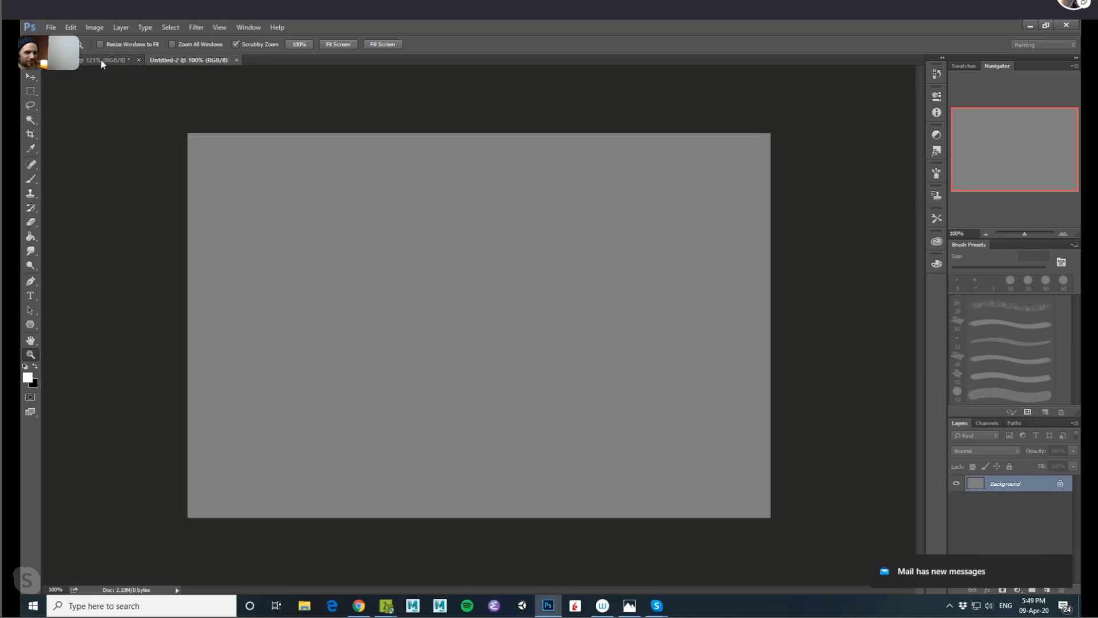
pyautogui.press('b')
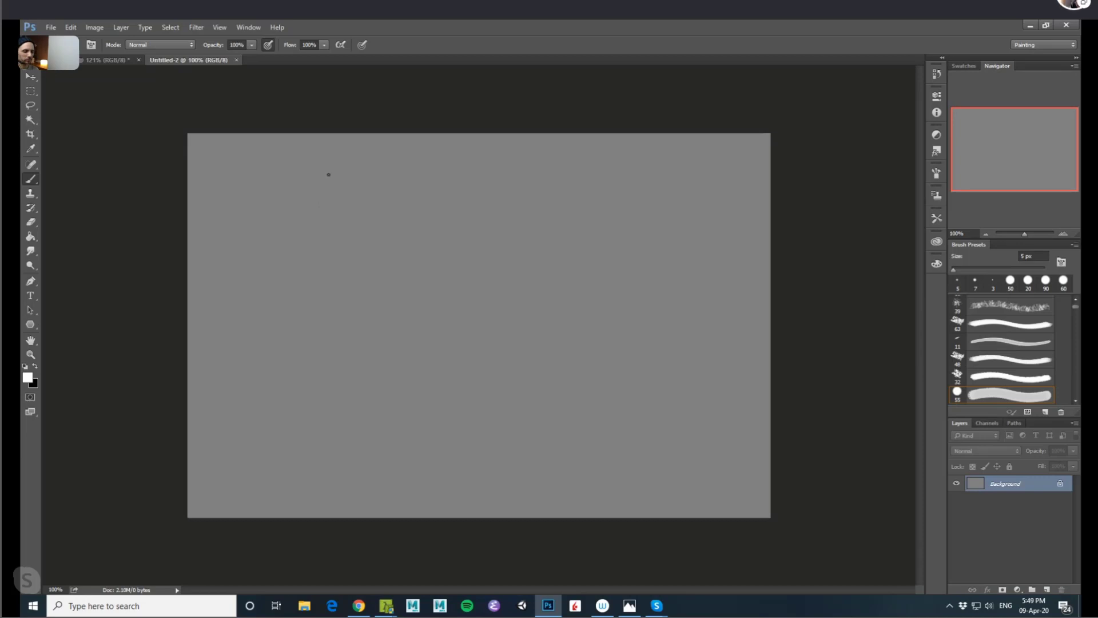
# Step: Draw an upper and a lower circle joined by a vertical arrow, redrawing the line once
pyautogui.moveTo(329, 175)
pyautogui.mouseDown()
pyautogui.moveTo(324, 192)
pyautogui.moveTo(327, 175)
pyautogui.mouseUp()
pyautogui.moveTo(326, 254); pyautogui.dragTo(324, 254)
pyautogui.moveTo(326, 195); pyautogui.dragTo(325, 237)
pyautogui.hotkey('ctrl', 'z')
pyautogui.moveTo(325, 193); pyautogui.dragTo(331, 240)
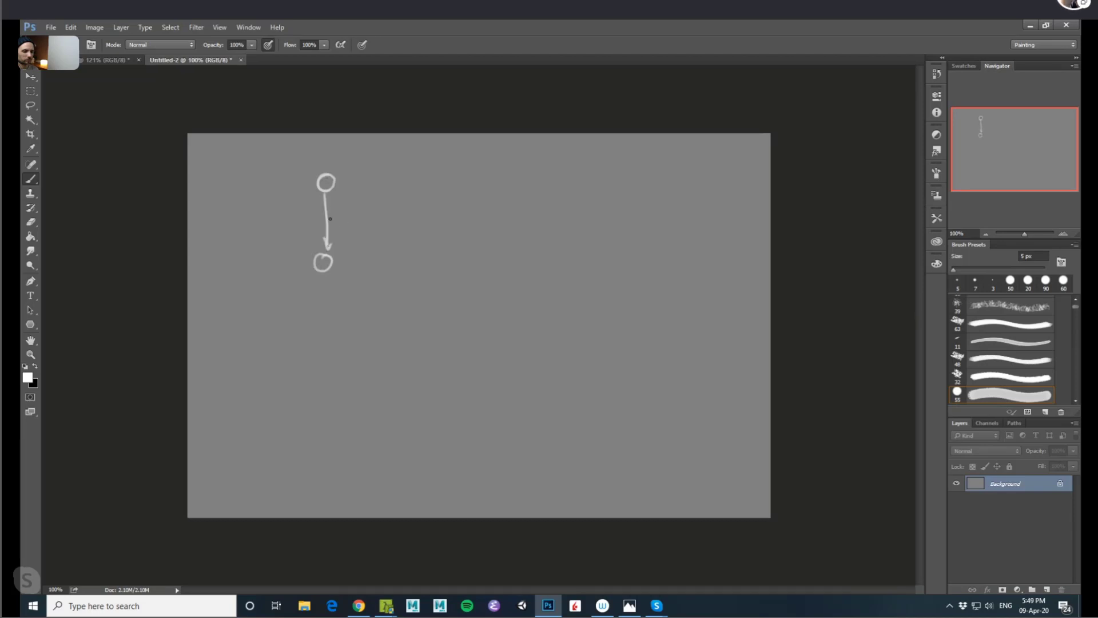
pyautogui.moveTo(324, 195)
pyautogui.mouseDown()
pyautogui.moveTo(320, 204)
pyautogui.moveTo(332, 204)
pyautogui.moveTo(376, 172)
pyautogui.moveTo(368, 180)
pyautogui.mouseUp()
# Step: Handwrite 'Parent' beside the upper circle, undoing a botched letter by the lower one
pyautogui.moveTo(382, 180)
pyautogui.mouseDown()
pyautogui.moveTo(416, 182)
pyautogui.moveTo(405, 187)
pyautogui.moveTo(424, 171)
pyautogui.mouseUp()
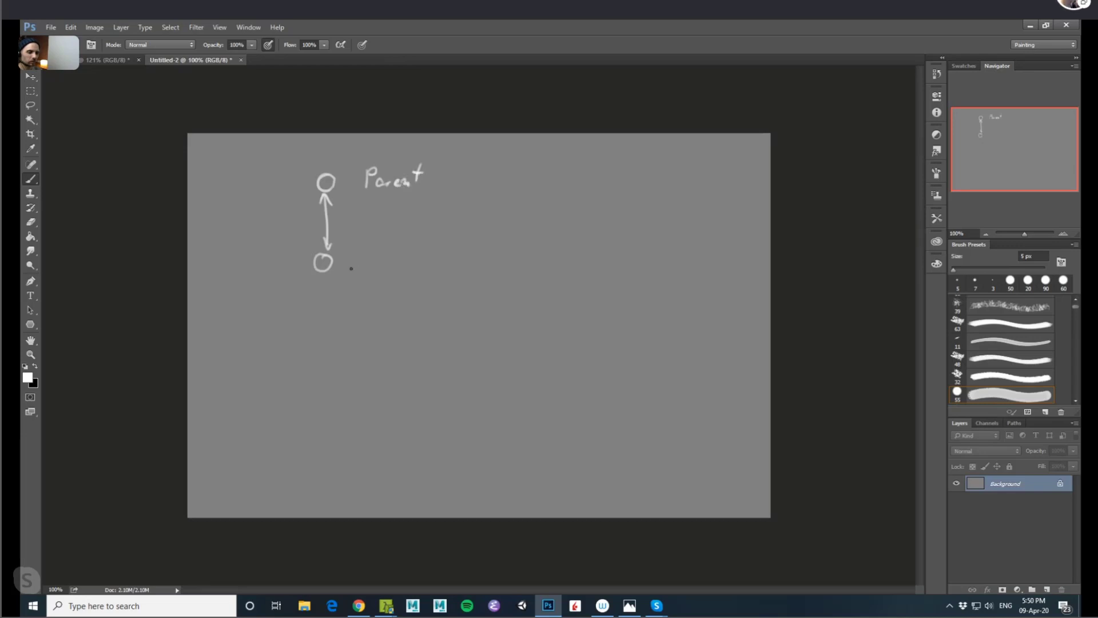
pyautogui.moveTo(350, 268)
pyautogui.mouseDown()
pyautogui.moveTo(361, 257)
pyautogui.moveTo(372, 269)
pyautogui.moveTo(359, 269)
pyautogui.moveTo(391, 268)
pyautogui.moveTo(406, 247)
pyautogui.moveTo(404, 268)
pyautogui.mouseUp()
pyautogui.hotkey('ctrl', 'z')
# Step: Paint a long vertical divider, touch up Parent's t, then draw two circles labelled Adult on the right
pyautogui.moveTo(467, 136); pyautogui.dragTo(471, 397)
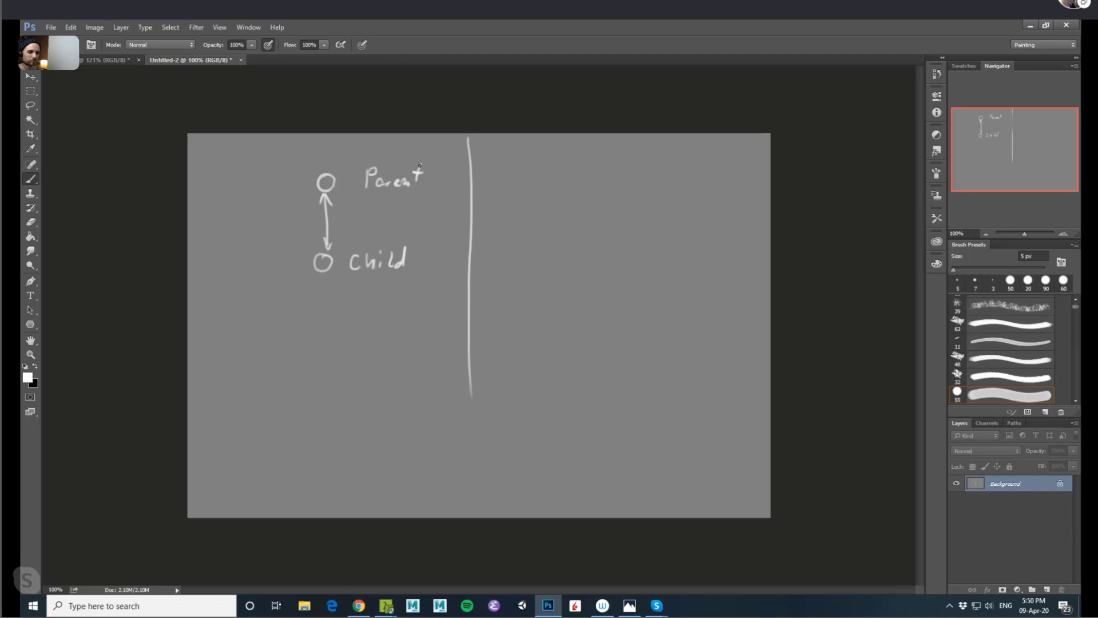
pyautogui.moveTo(418, 174); pyautogui.dragTo(424, 177)
pyautogui.moveTo(526, 199)
pyautogui.mouseDown()
pyautogui.moveTo(520, 206)
pyautogui.moveTo(627, 204)
pyautogui.moveTo(546, 212)
pyautogui.mouseUp()
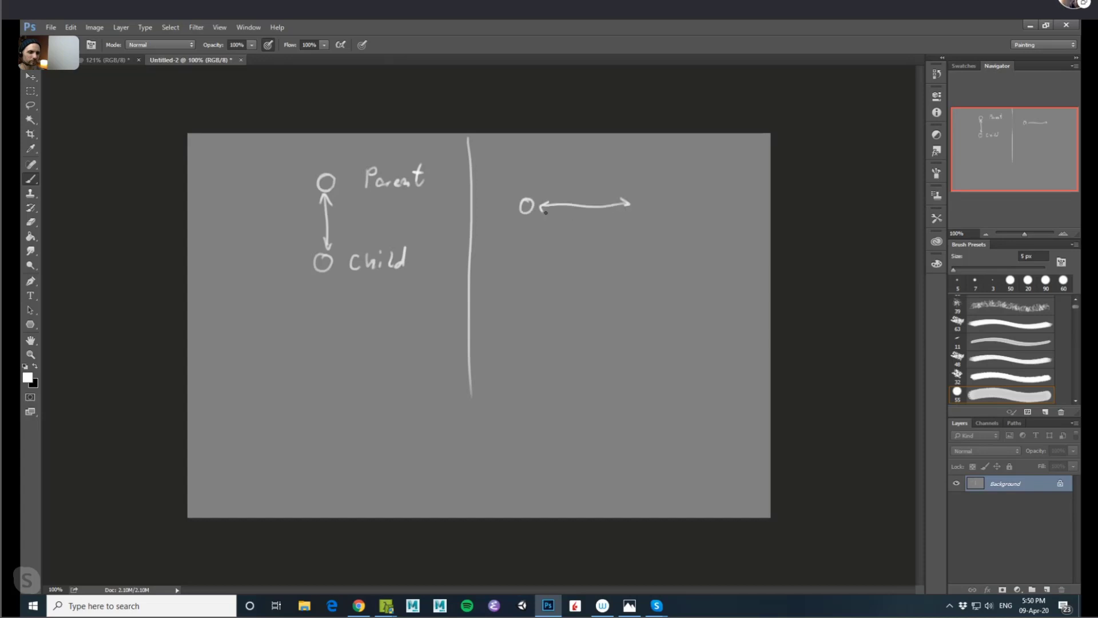
pyautogui.moveTo(645, 199)
pyautogui.mouseDown()
pyautogui.moveTo(641, 213)
pyautogui.moveTo(650, 200)
pyautogui.mouseUp()
pyautogui.moveTo(515, 185); pyautogui.dragTo(565, 183)
pyautogui.moveTo(637, 189)
pyautogui.mouseDown()
pyautogui.moveTo(661, 172)
pyautogui.moveTo(676, 190)
pyautogui.mouseUp()
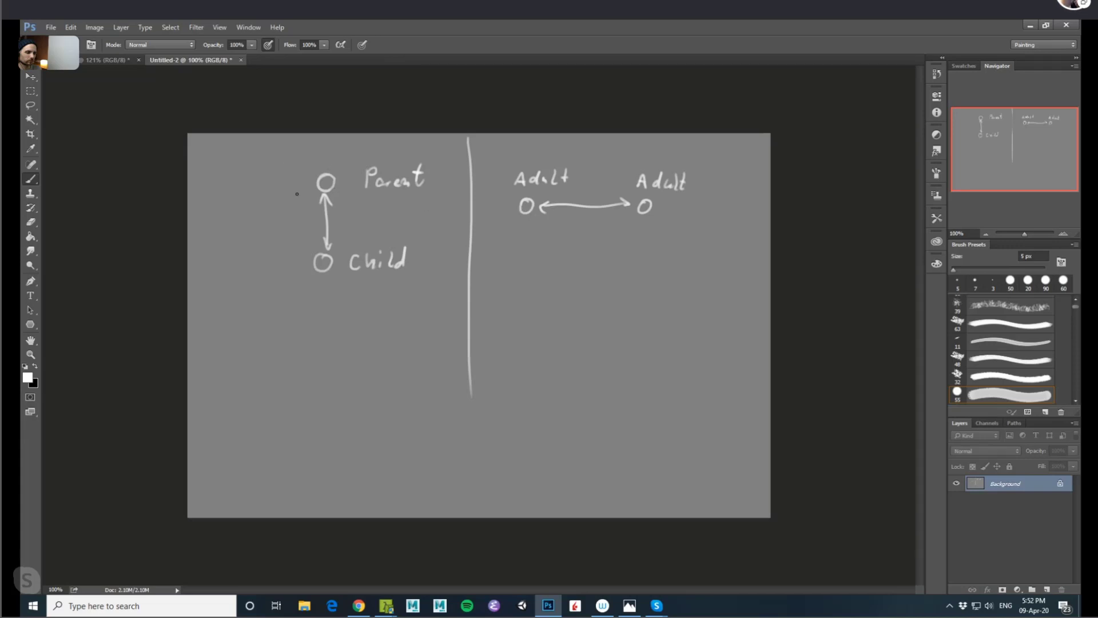
pyautogui.moveTo(299, 157)
pyautogui.mouseDown()
pyautogui.moveTo(314, 278)
pyautogui.moveTo(288, 174)
pyautogui.mouseUp()
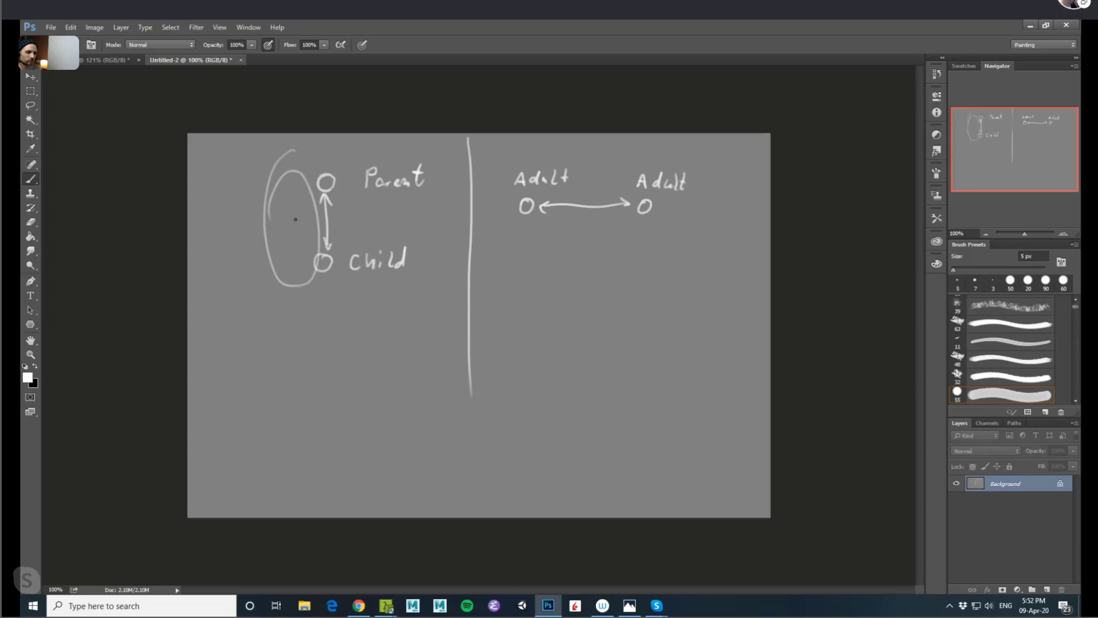
pyautogui.hotkey('ctrl', 'z')
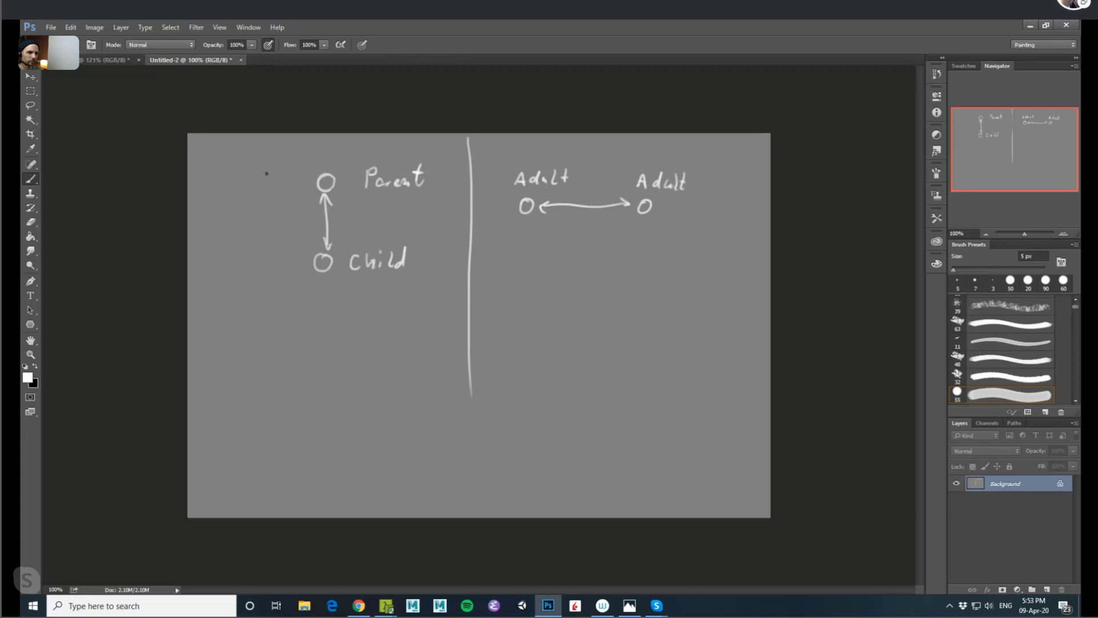
pyautogui.moveTo(356, 147)
pyautogui.mouseDown()
pyautogui.moveTo(272, 261)
pyautogui.moveTo(365, 319)
pyautogui.moveTo(445, 244)
pyautogui.moveTo(425, 169)
pyautogui.moveTo(348, 150)
pyautogui.mouseUp()
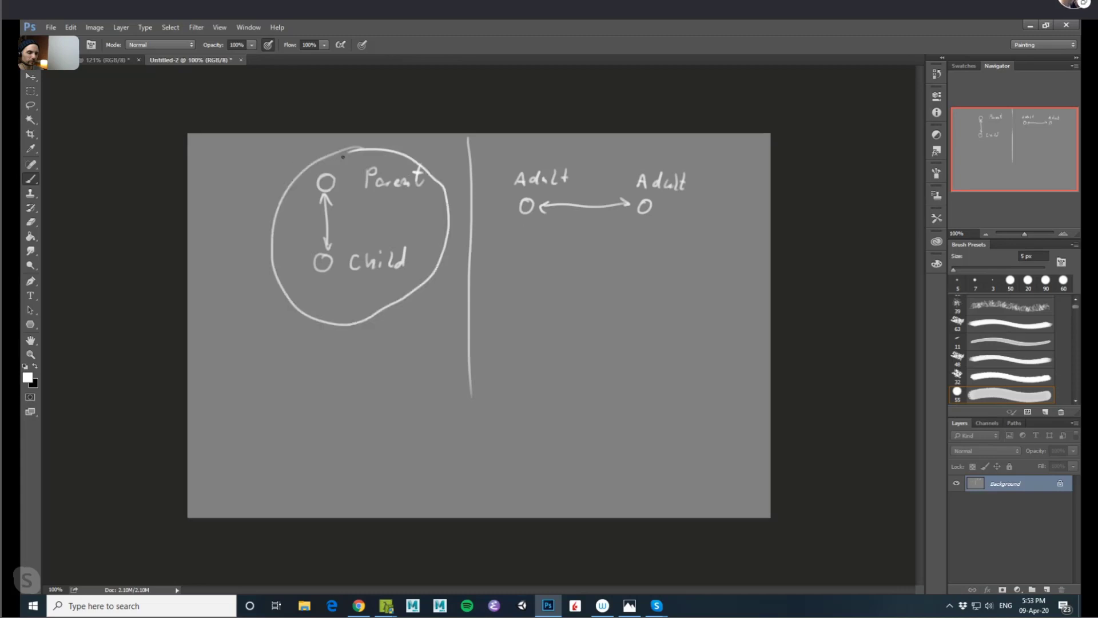
pyautogui.hotkey('ctrl', 'z')
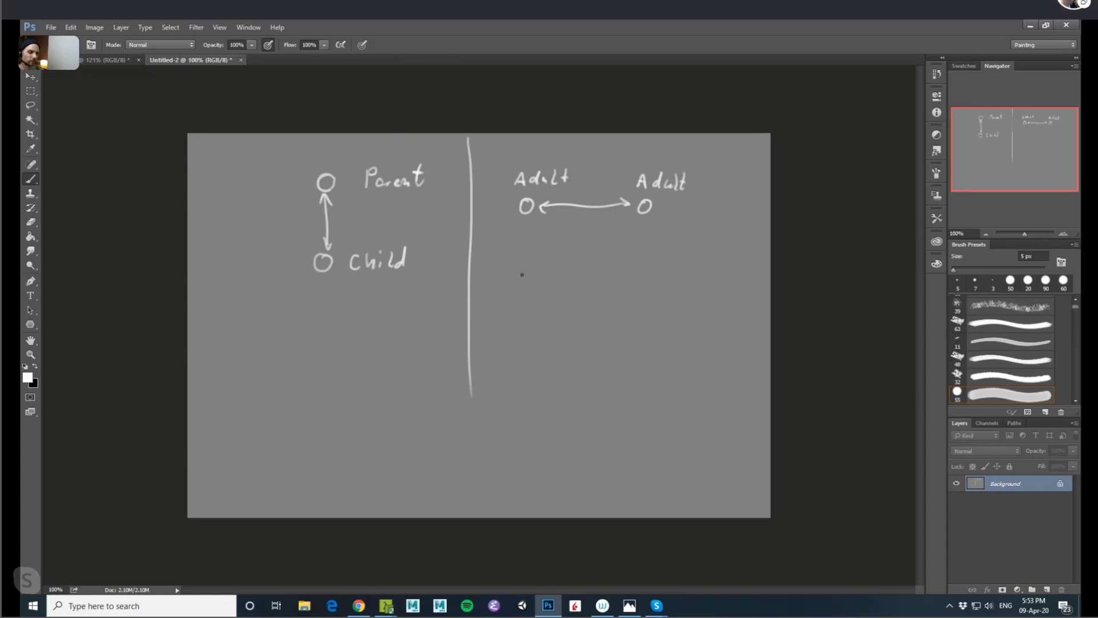
# Step: Draw a right-pointing arrow across the divider, then try loops around both diagrams and undo them
pyautogui.moveTo(455, 295); pyautogui.dragTo(480, 297)
pyautogui.moveTo(343, 154)
pyautogui.mouseDown()
pyautogui.moveTo(292, 177)
pyautogui.moveTo(473, 203)
pyautogui.moveTo(377, 154)
pyautogui.mouseUp()
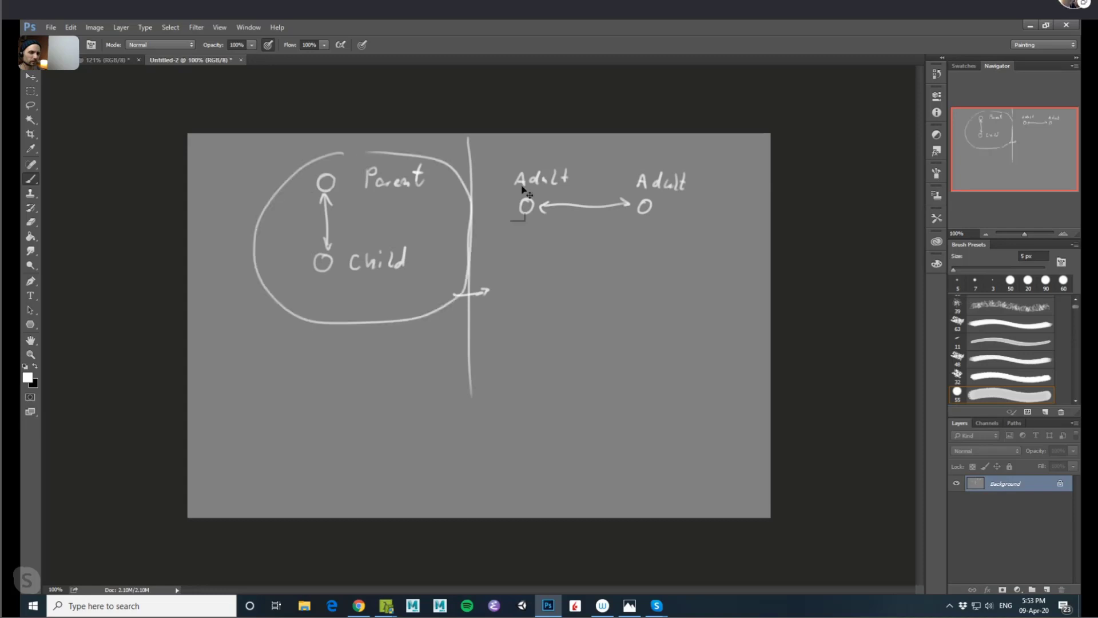
pyautogui.hotkey('ctrl', 'z')
pyautogui.moveTo(544, 152)
pyautogui.mouseDown()
pyautogui.moveTo(657, 294)
pyautogui.moveTo(514, 147)
pyautogui.mouseUp()
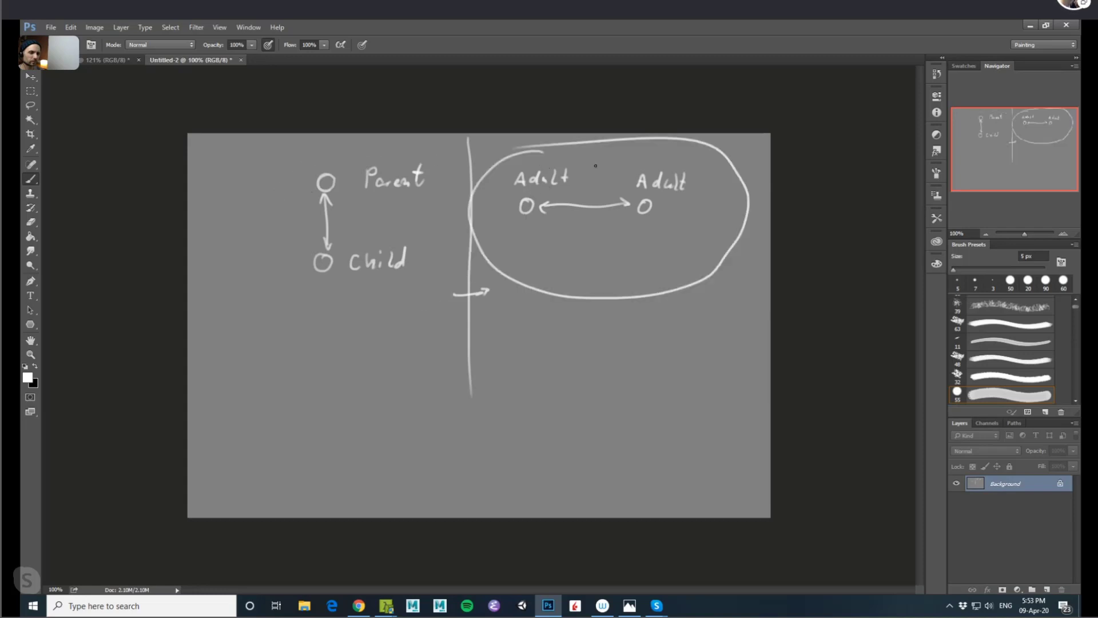
pyautogui.hotkey('ctrl', 'z')
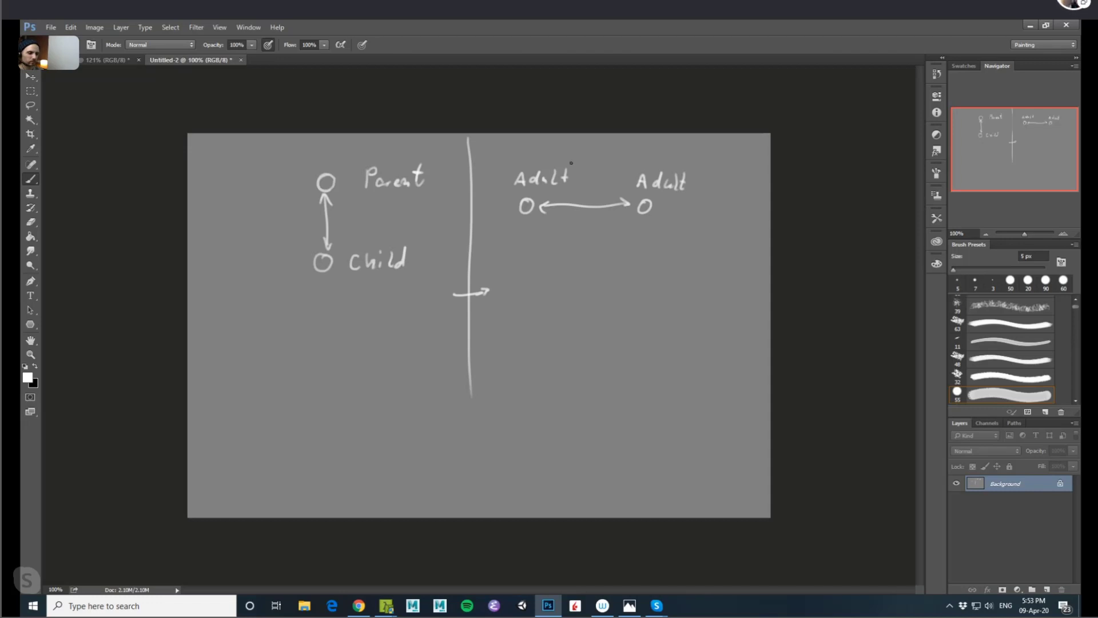
pyautogui.moveTo(333, 169)
pyautogui.mouseDown()
pyautogui.moveTo(280, 216)
pyautogui.moveTo(343, 148)
pyautogui.moveTo(357, 150)
pyautogui.mouseUp()
pyautogui.hotkey('ctrl', 'z')
pyautogui.moveTo(400, 289)
pyautogui.mouseDown()
pyautogui.moveTo(393, 297)
pyautogui.moveTo(403, 290)
pyautogui.mouseUp()
pyautogui.hotkey('ctrl', 'z')
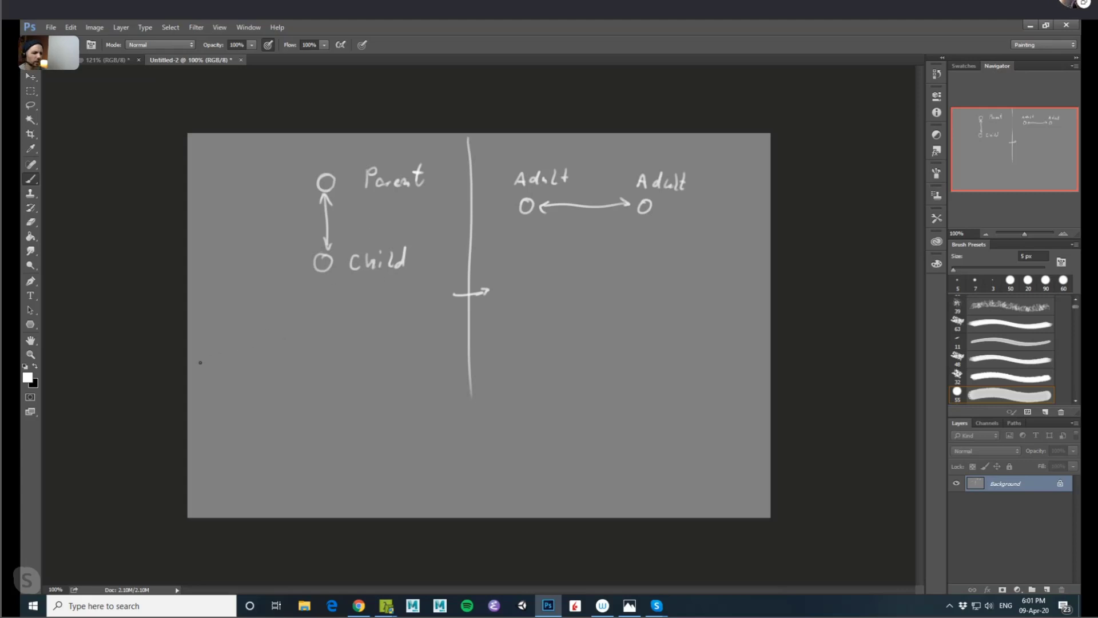
# Step: Brush a long white horizontal line across the whole canvas below the diagrams, crossing the divider
pyautogui.moveTo(196, 356); pyautogui.dragTo(772, 366)
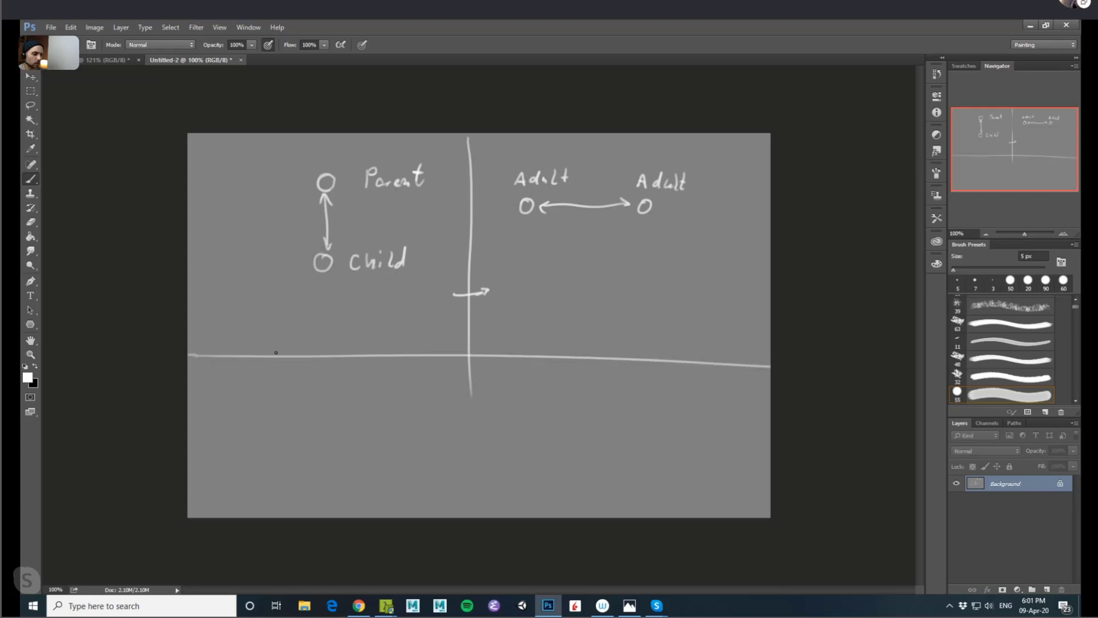
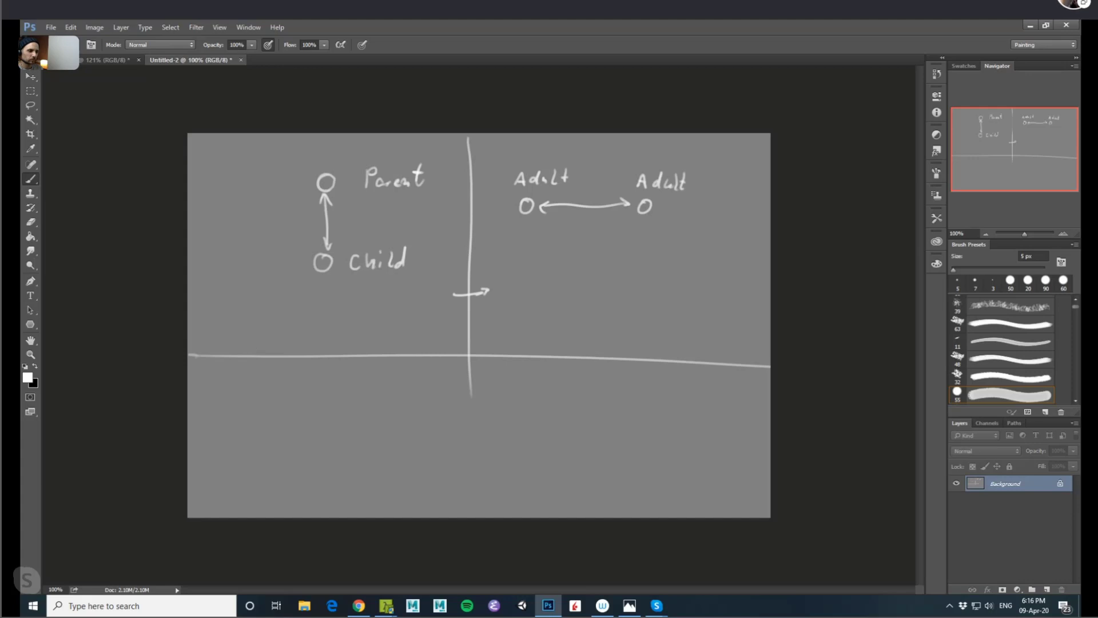
# Step: Bring the Chrome browser to the front from the taskbar, leaving the Parent–Child/Adult–Adult diagram unchanged
pyautogui.click(360, 606)
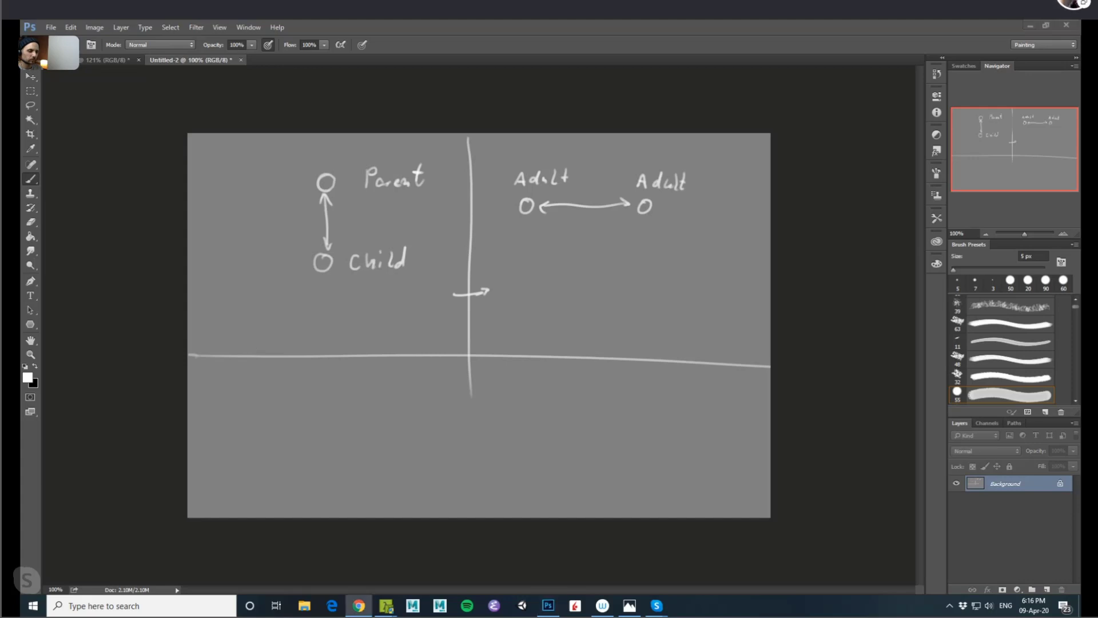